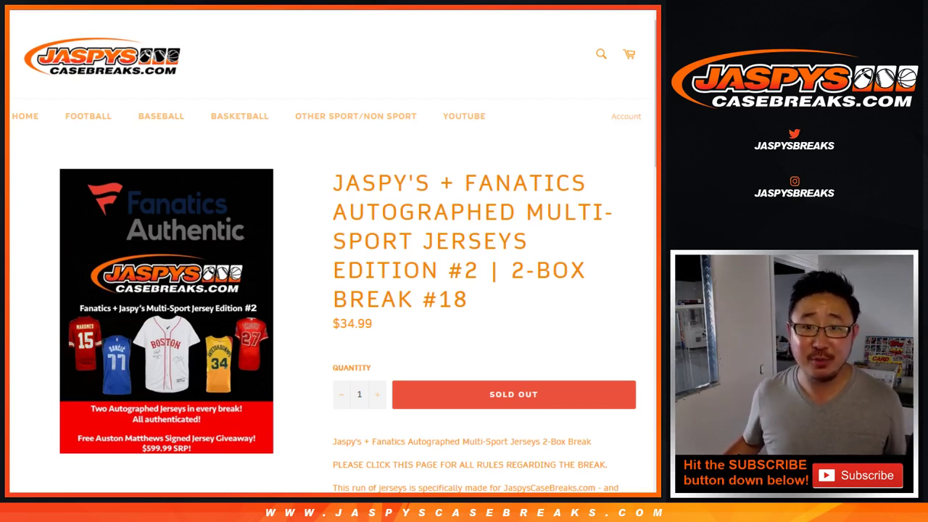
# Review the participant name list and the division list entered in the List Randomizer forms
pyautogui.hotkey('ctrl', 'Tab')
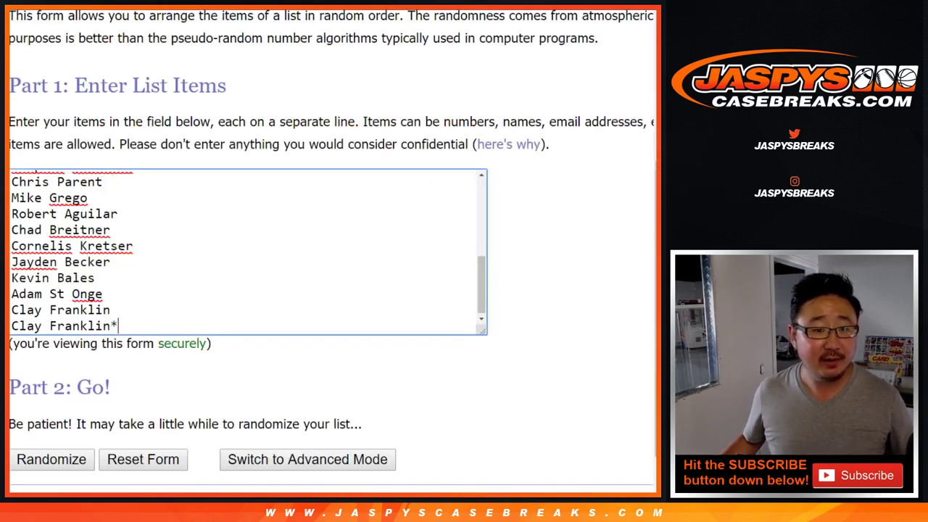
pyautogui.scroll(5, 246, 250)
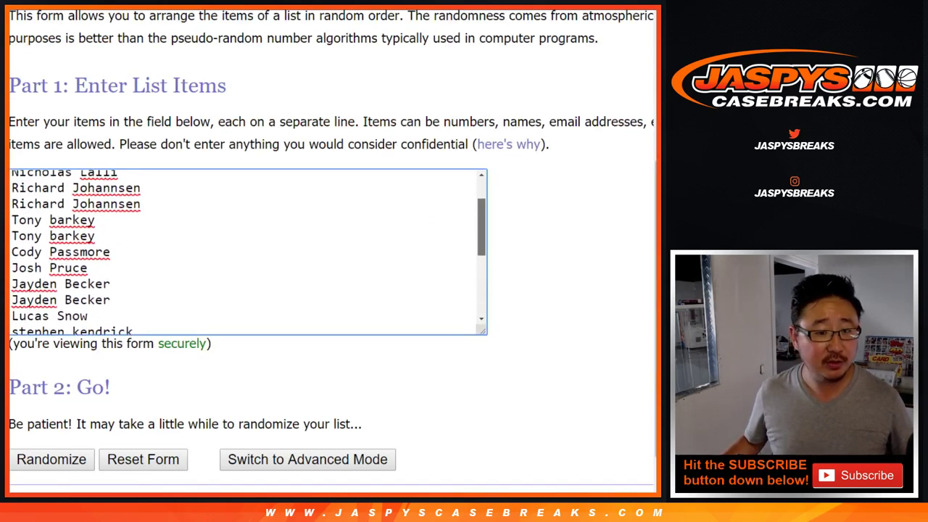
pyautogui.scroll(-5, 246, 250)
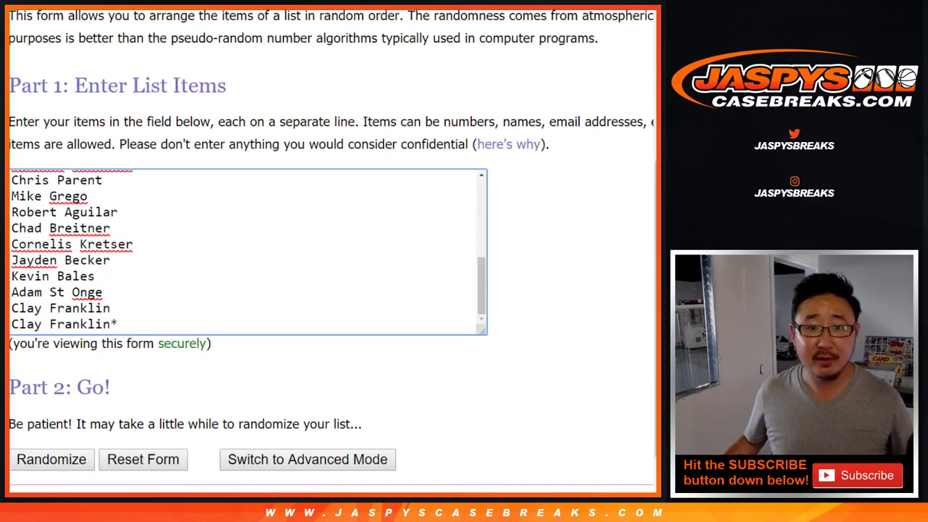
pyautogui.hotkey('ctrl', 'a')
pyautogui.hotkey('ctrl', 'v')
pyautogui.scroll(6, 246, 250)
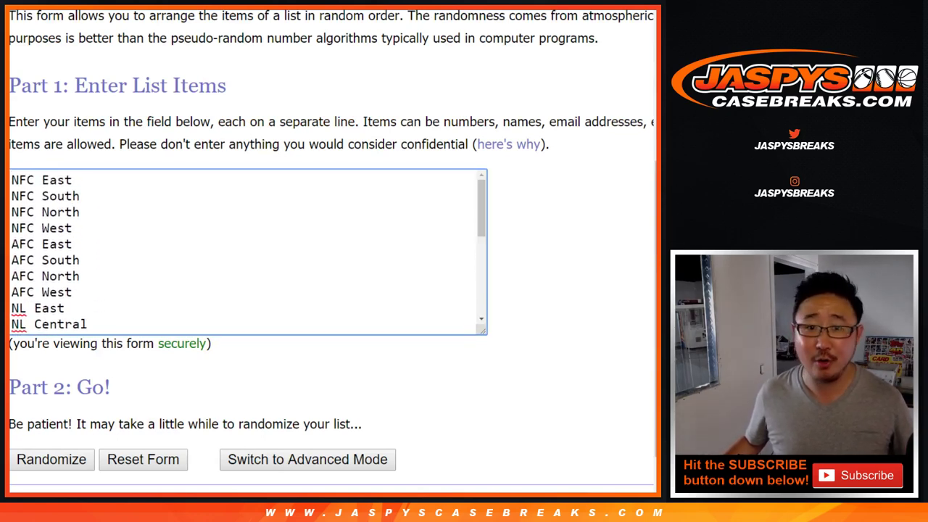
pyautogui.scroll(3, 246, 250)
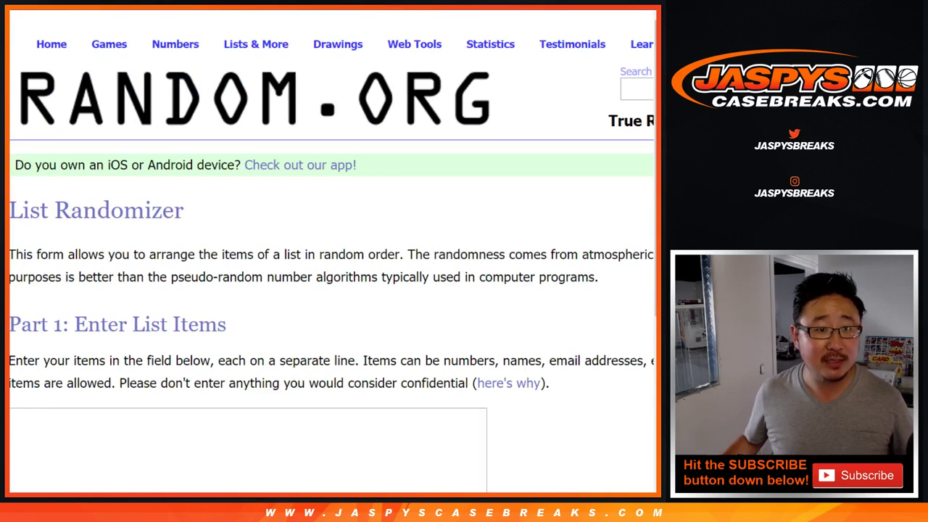
# Copy the numbers in column C of the suggested breaks spreadsheet, through row 30, into the empty List Randomizer form
pyautogui.hotkey('ctrl', 'Tab')
pyautogui.click(240, 114)
pyautogui.scroll(-8, 333, 296)
pyautogui.moveTo(241, 113); pyautogui.dragTo(240, 154)
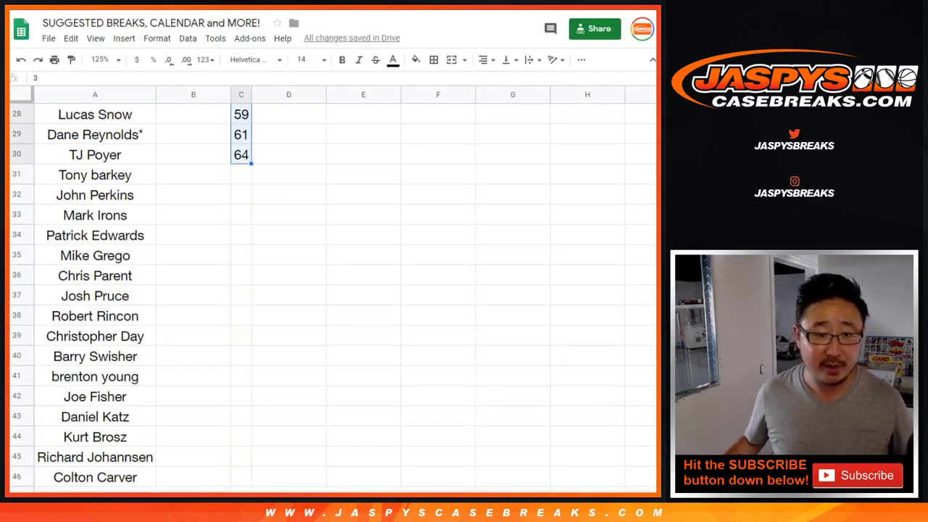
pyautogui.hotkey('ctrl', 'c')
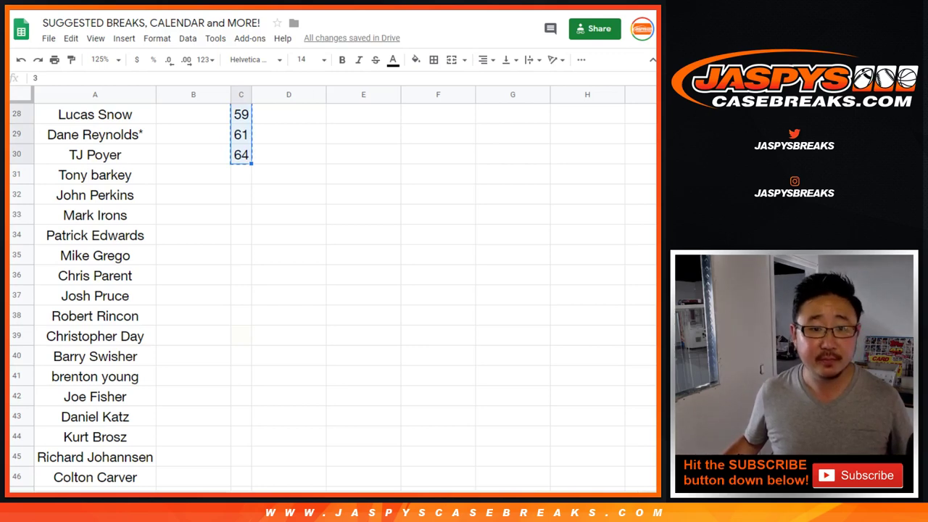
pyautogui.hotkey('ctrl', 'Tab')
pyautogui.scroll(-3, 330, 290)
pyautogui.hotkey('ctrl', 'v')
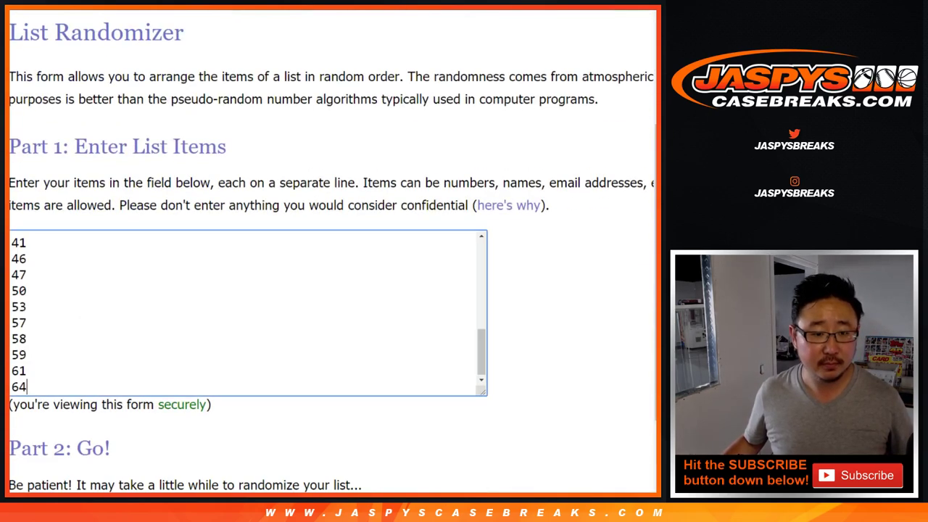
pyautogui.hotkey('ctrl', 'Home')
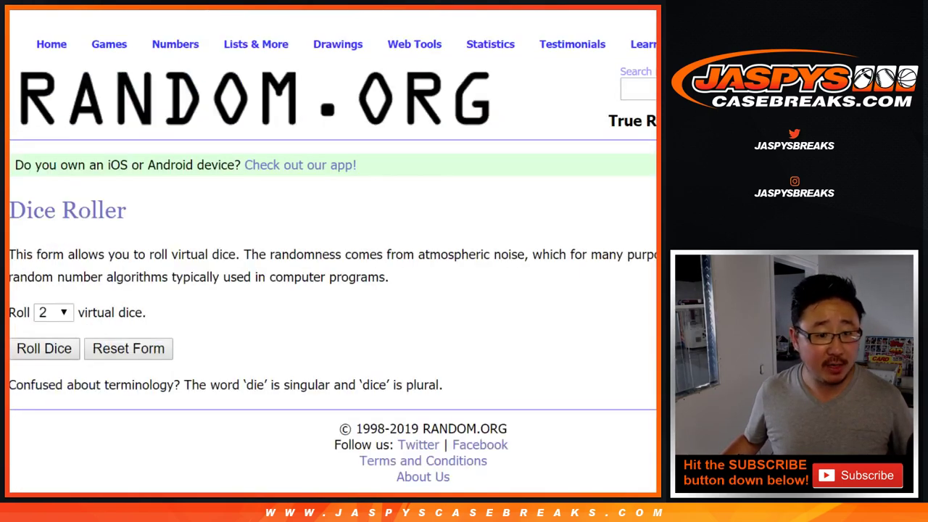
# Roll two virtual dice and randomize the participant name list eight times
pyautogui.click(44, 349)
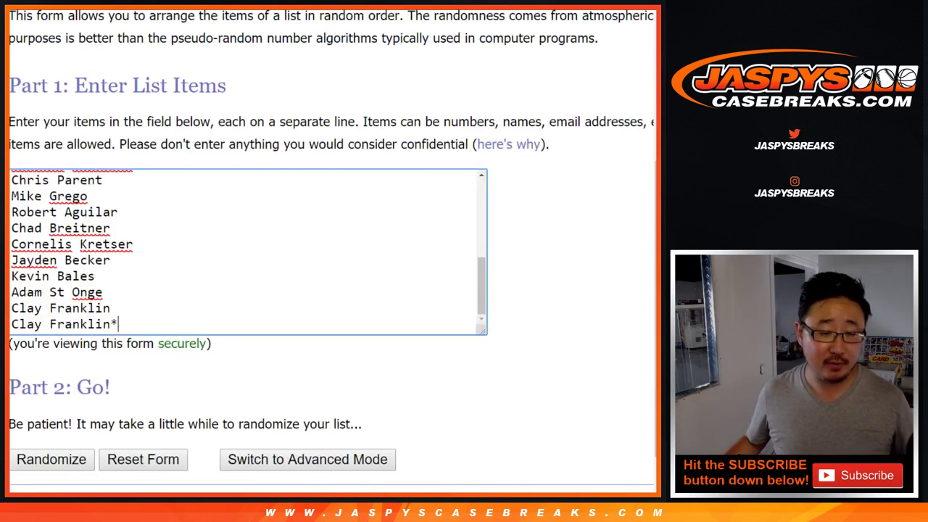
pyautogui.click(51, 459)
pyautogui.scroll(-5, 331, 253)
pyautogui.scroll(-1, 326, 254)
pyautogui.press('Return')
pyautogui.press('Return')
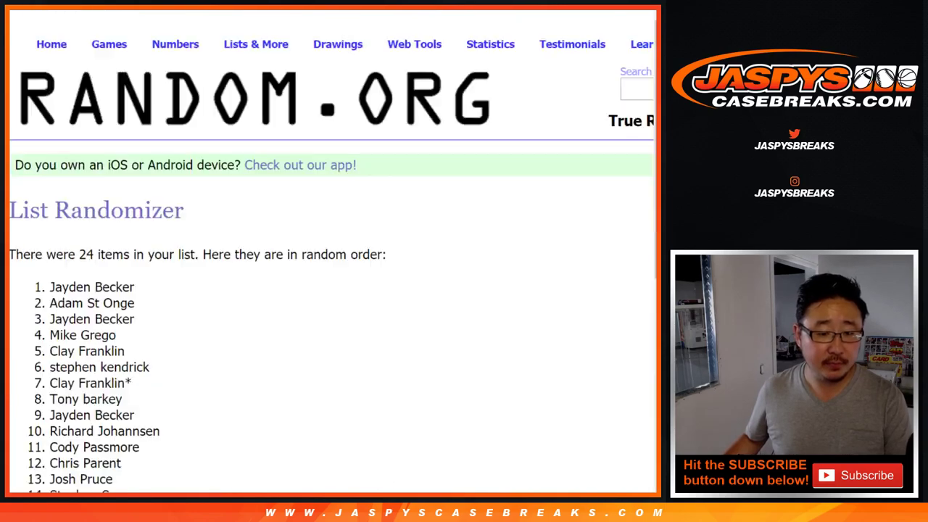
pyautogui.press('Return')
pyautogui.press('Return')
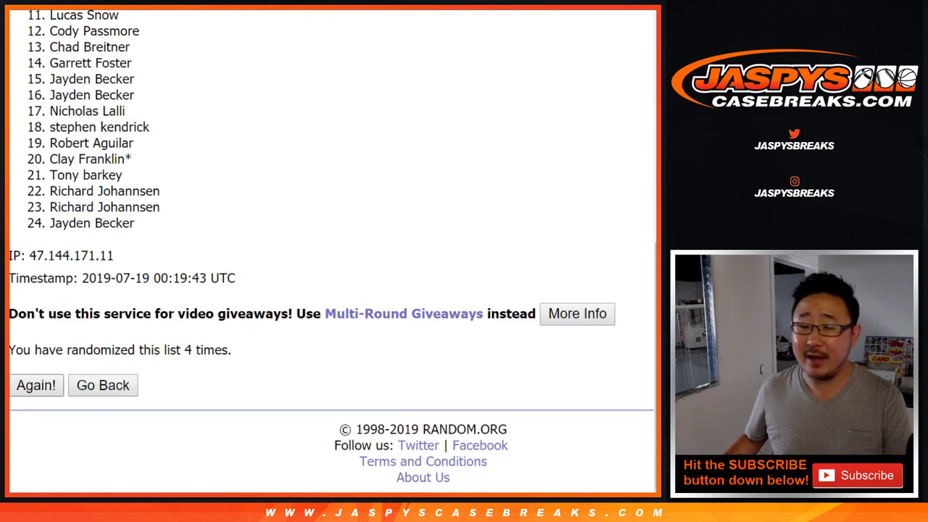
pyautogui.press('Return')
pyautogui.press('Return')
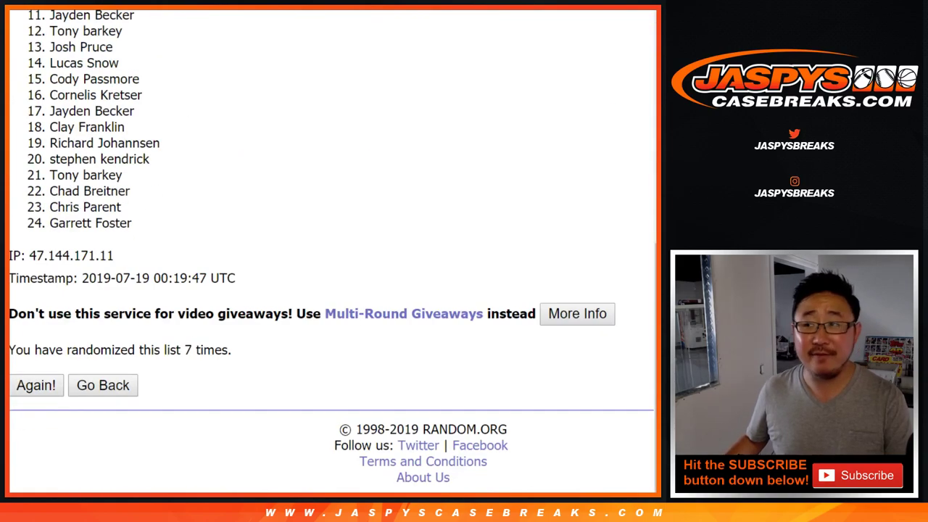
pyautogui.press('Return')
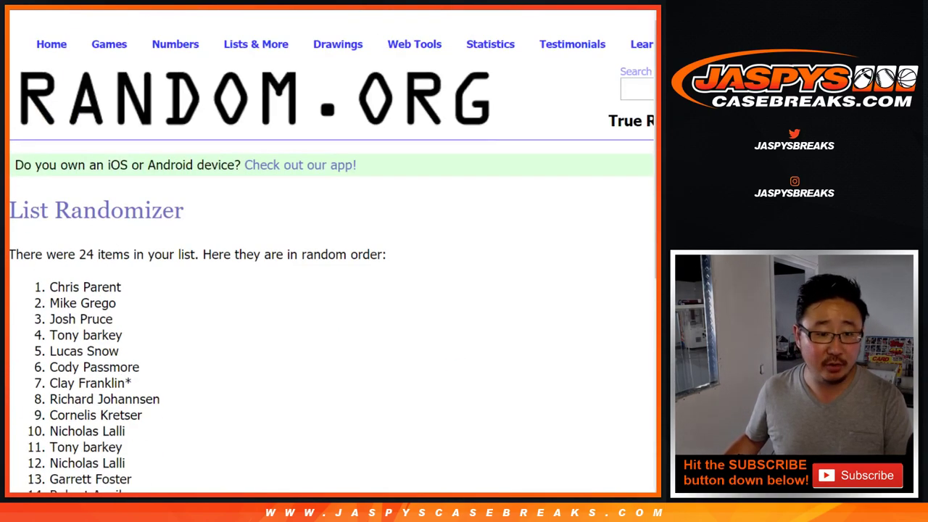
# Copy all 24 randomized participant names into column A of the 2Box RD #18 spreadsheet, starting at A1
pyautogui.moveTo(49, 287); pyautogui.dragTo(116, 224)
pyautogui.hotkey('ctrl', 'Tab')
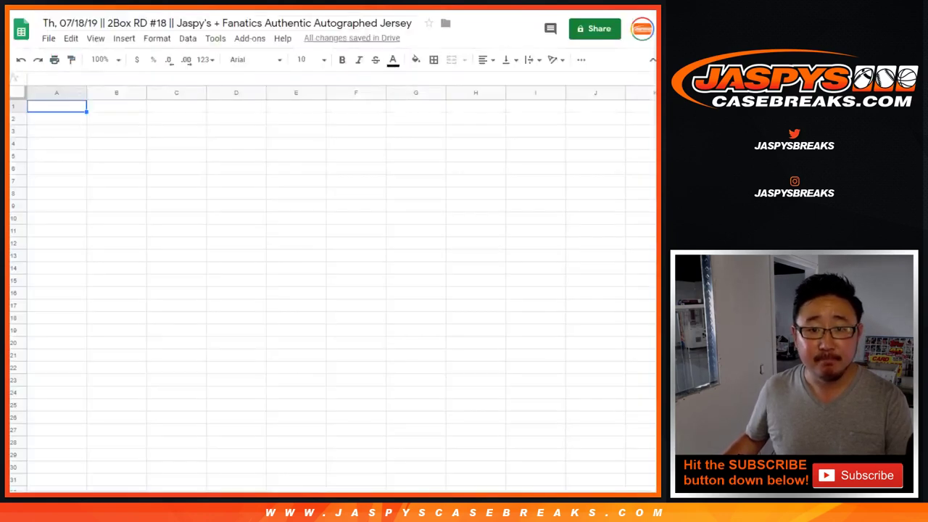
pyautogui.rightClick(35, 106)
pyautogui.click(69, 133)
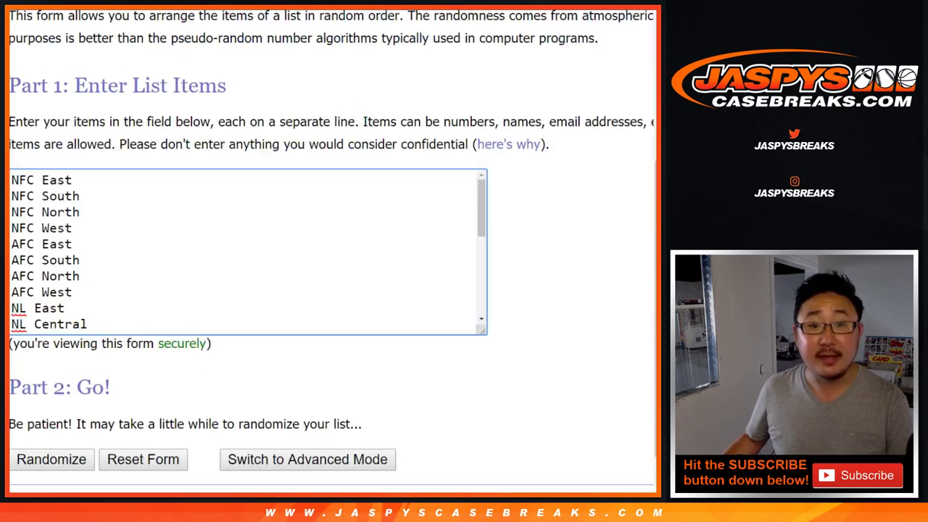
# Randomize the list of sports divisions eight times
pyautogui.scroll(-2, 326, 290)
pyautogui.click(51, 383)
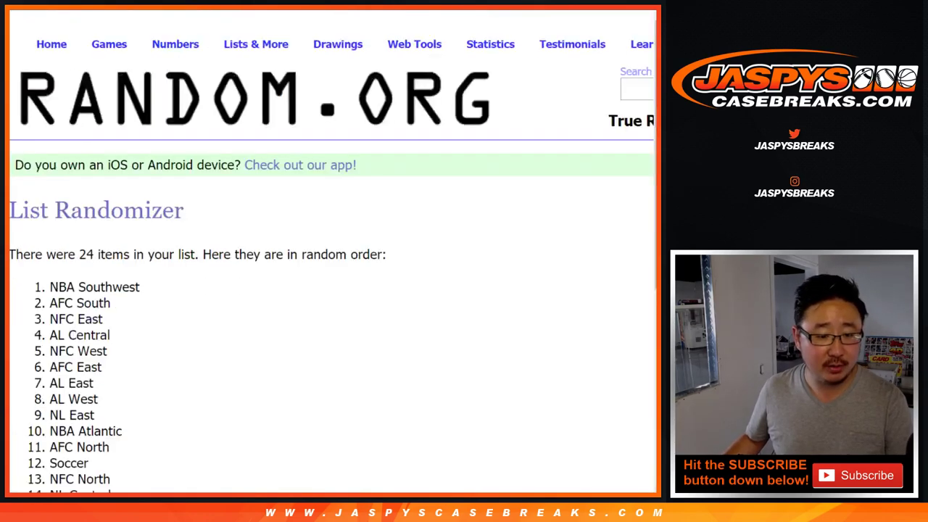
pyautogui.scroll(-5, 326, 289)
pyautogui.click(36, 385)
pyautogui.click(36, 384)
pyautogui.click(36, 385)
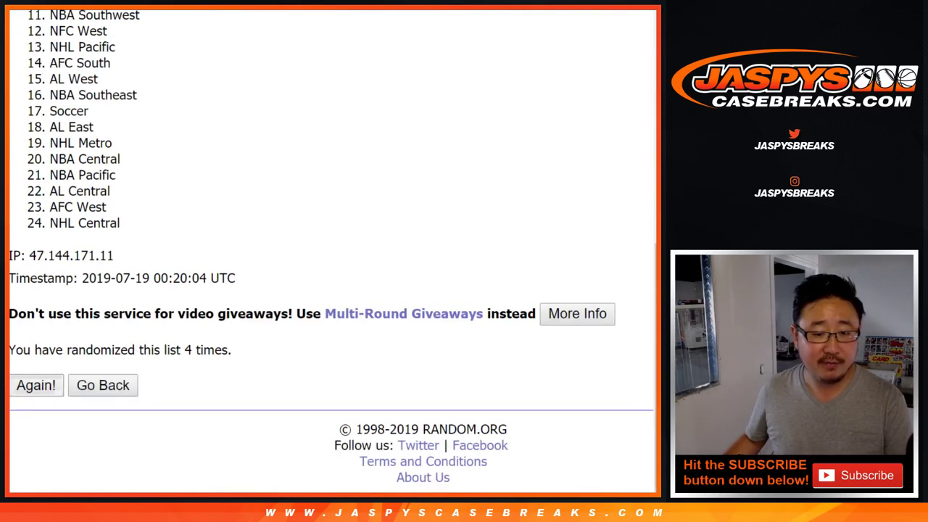
pyautogui.click(36, 384)
pyautogui.click(36, 384)
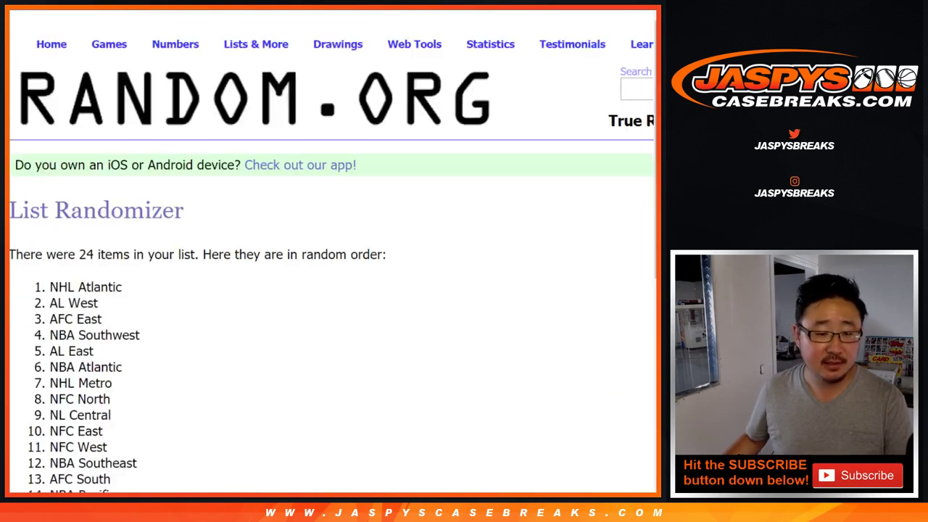
pyautogui.click(35, 384)
pyautogui.click(36, 385)
# Copy the randomized divisions into column B of the 2Box RD #18 spreadsheet, starting at B1 beside the names
pyautogui.scroll(6, 333, 250)
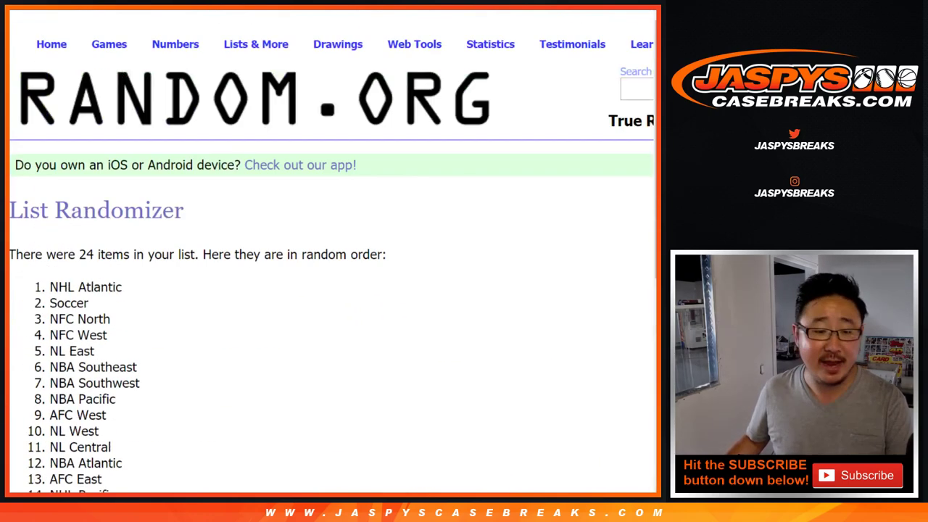
pyautogui.moveTo(49, 287); pyautogui.dragTo(94, 225)
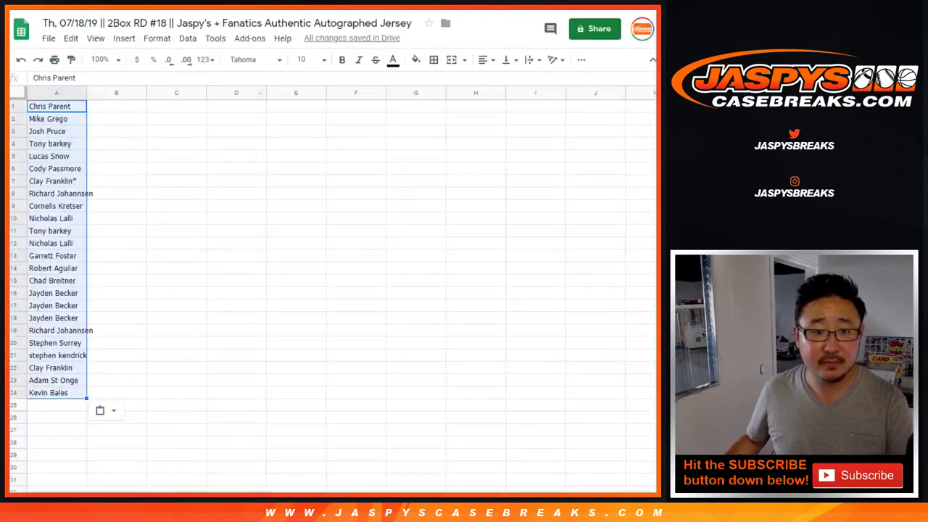
pyautogui.click(116, 106)
pyautogui.rightClick(142, 106)
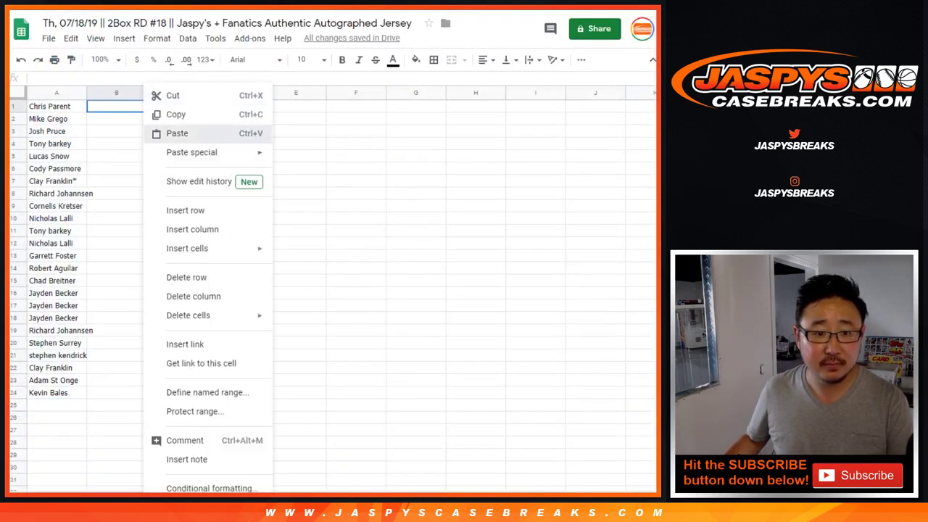
pyautogui.click(177, 133)
# Set the font of the whole sheet to Helvetica Neue, size 14
pyautogui.click(18, 93)
pyautogui.click(254, 59)
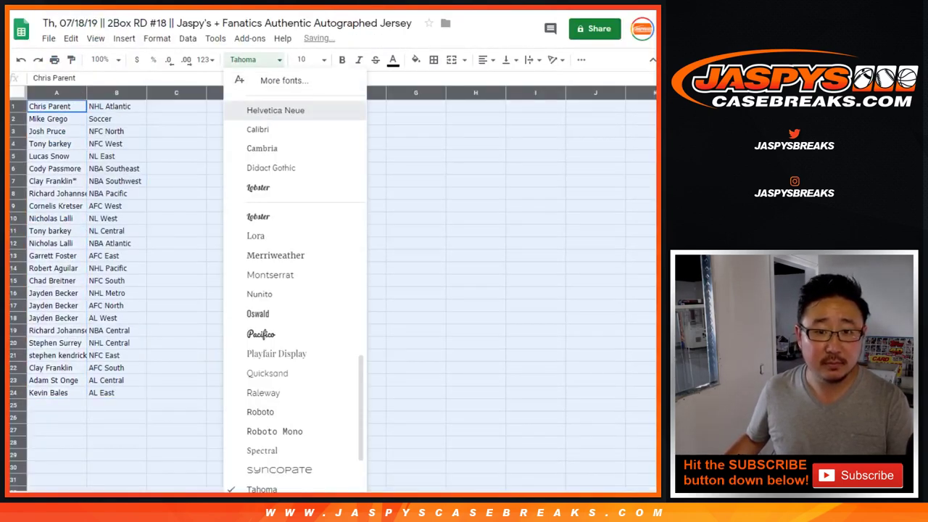
pyautogui.click(275, 111)
pyautogui.click(305, 60)
pyautogui.click(305, 213)
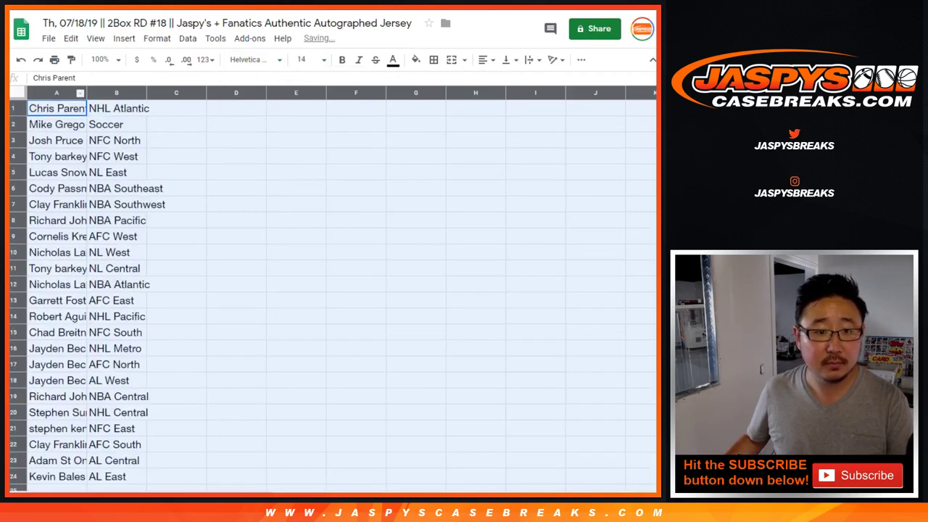
# Zoom the sheet to 150% and fit the column widths to their contents
pyautogui.click(101, 60)
pyautogui.click(102, 176)
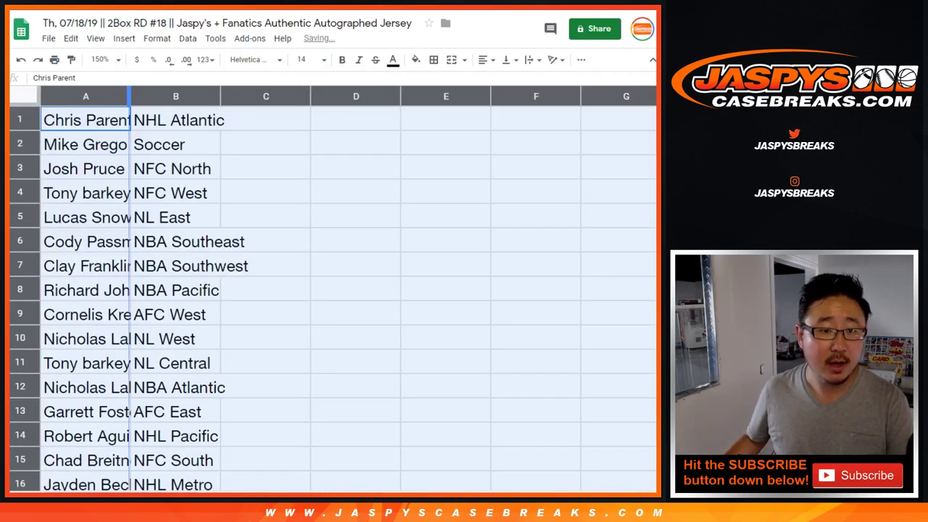
pyautogui.doubleClick(129, 95)
# Review the name and division pairings one row at a time, highlighting each row from row 2 through row 24
pyautogui.click(21, 144)
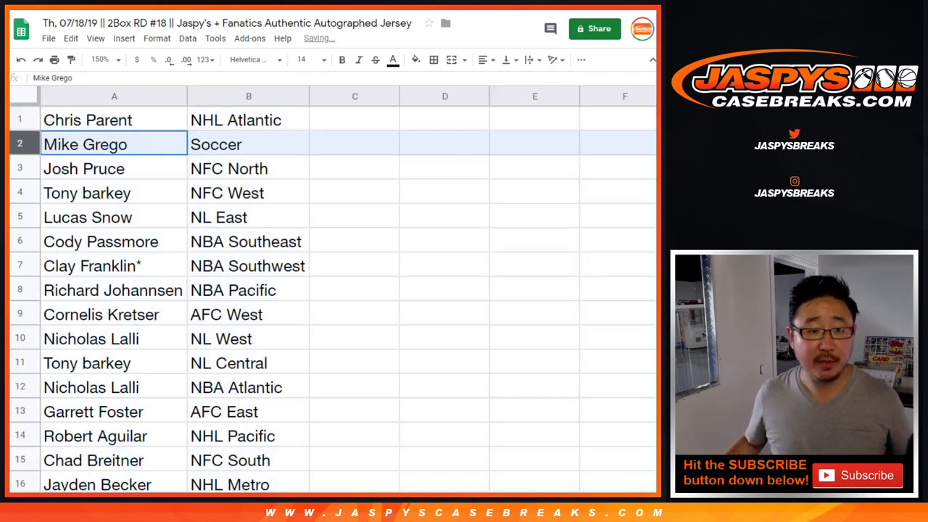
pyautogui.click(20, 168)
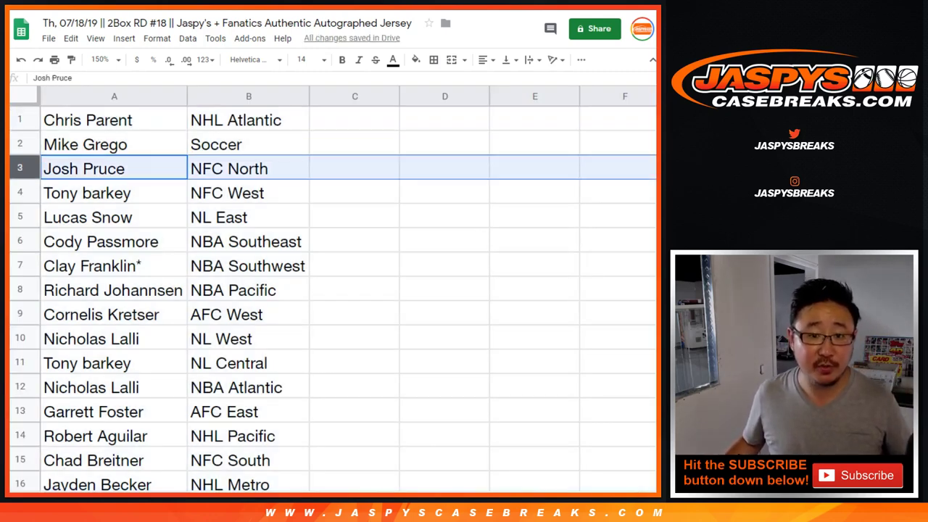
pyautogui.click(20, 193)
pyautogui.click(20, 217)
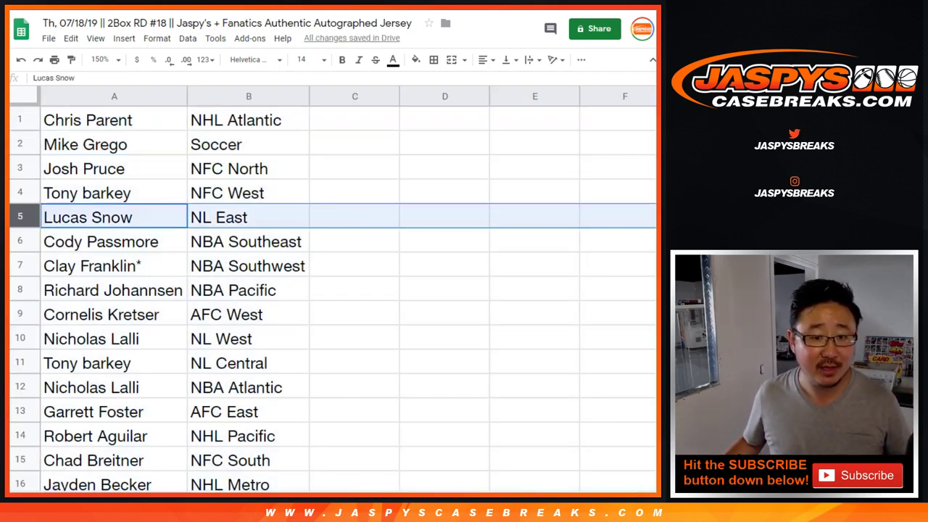
pyautogui.click(21, 241)
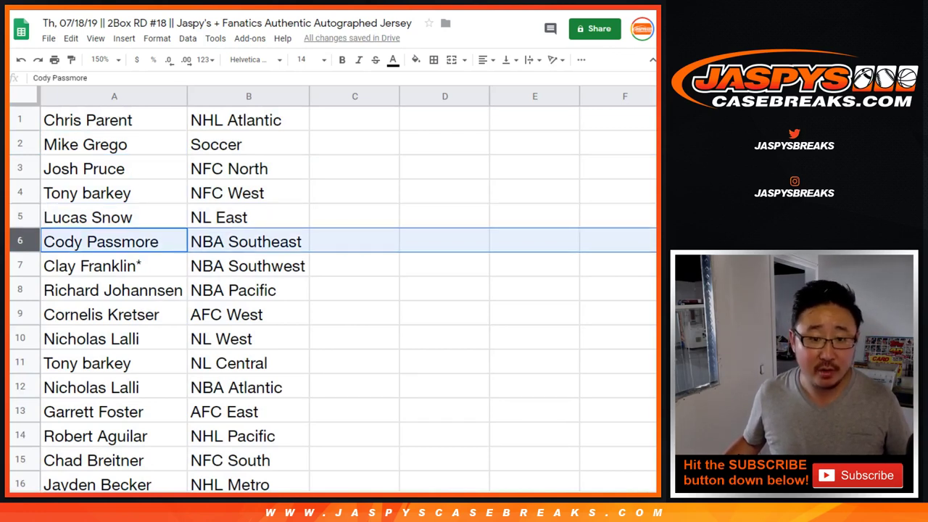
pyautogui.click(21, 265)
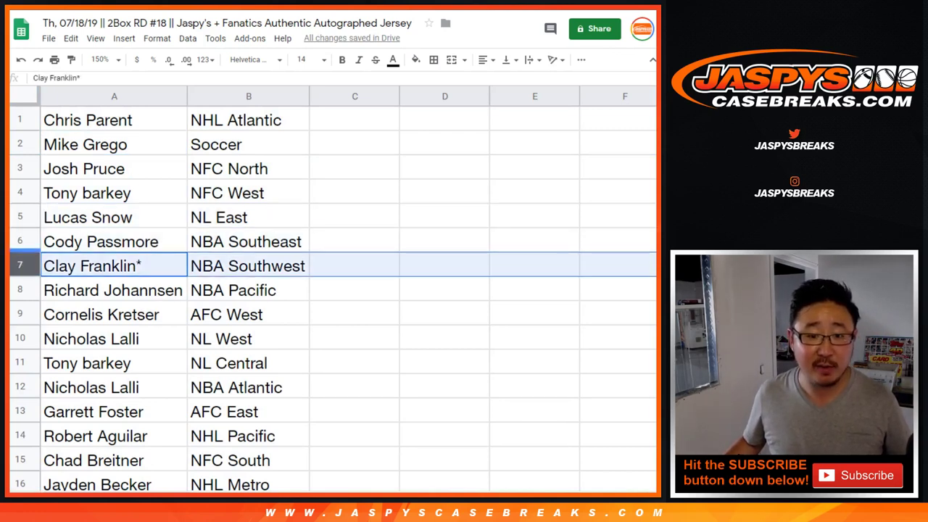
pyautogui.click(20, 290)
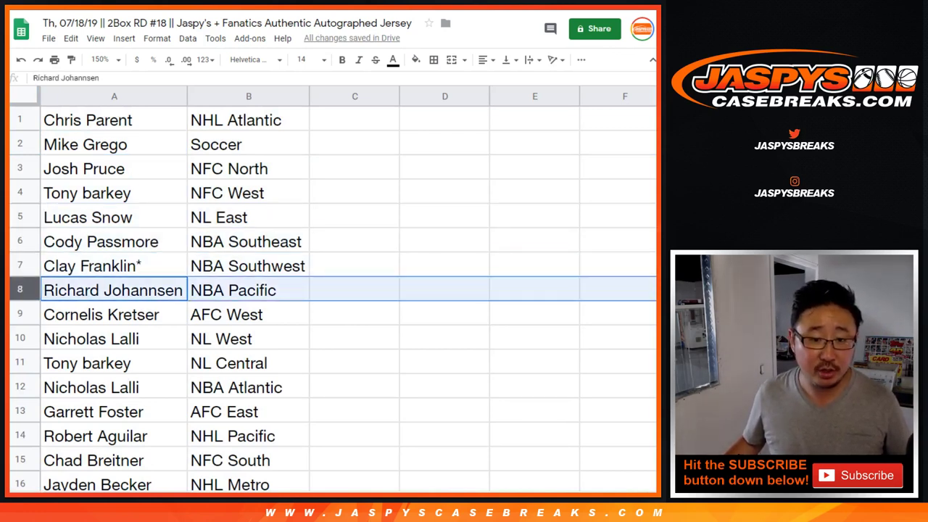
pyautogui.click(21, 314)
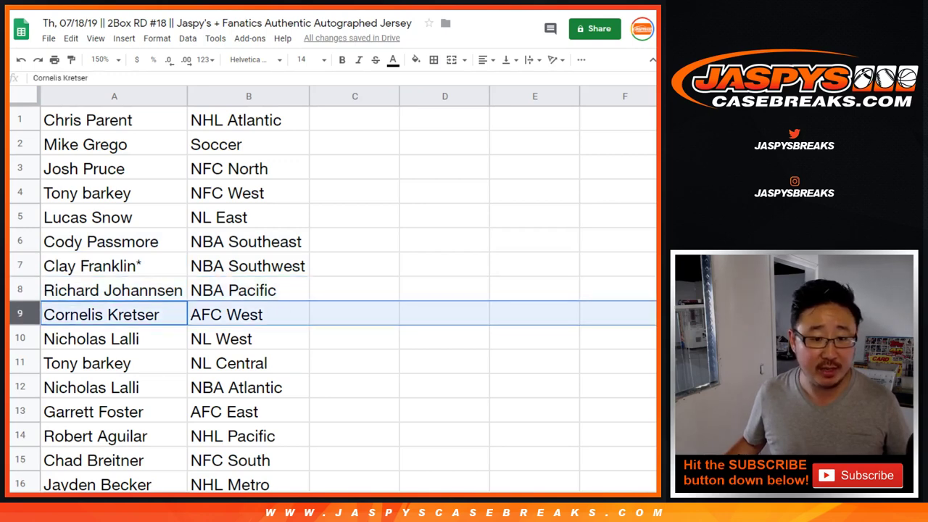
pyautogui.click(20, 339)
pyautogui.scroll(-4, 333, 297)
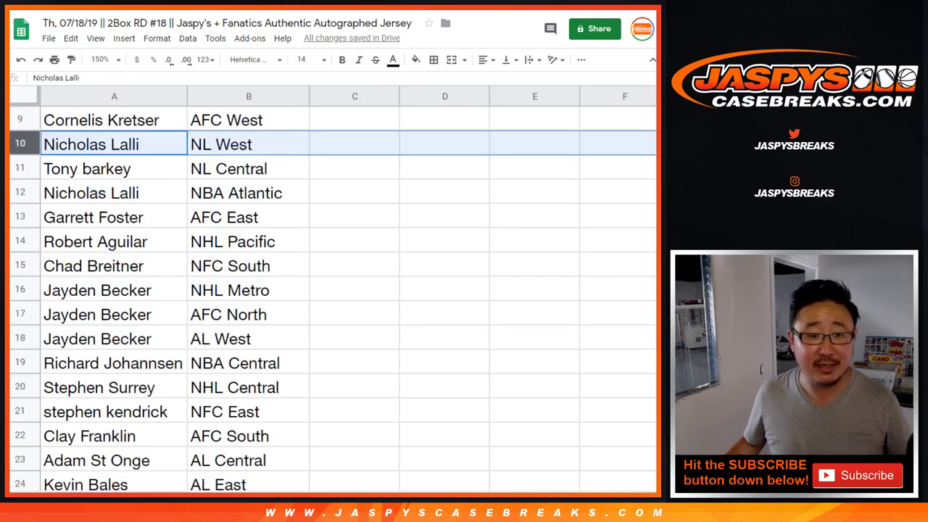
pyautogui.click(21, 168)
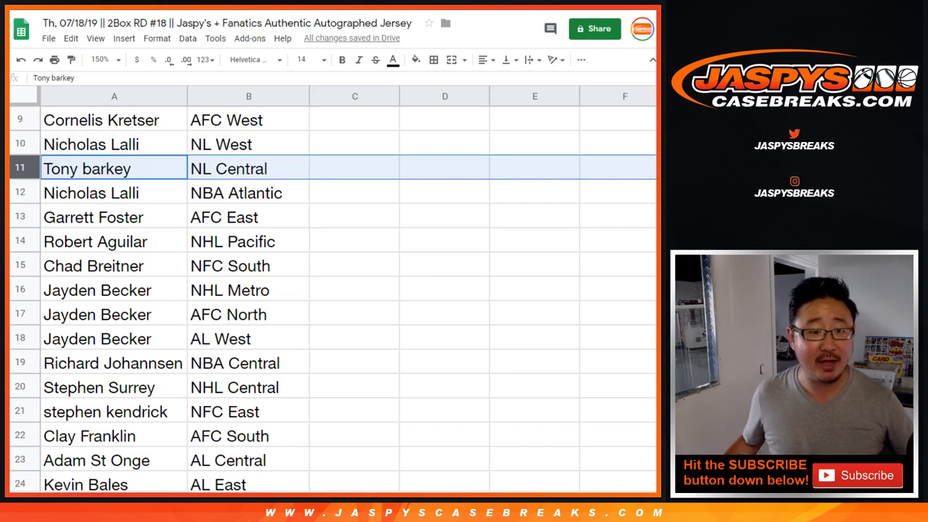
pyautogui.click(20, 192)
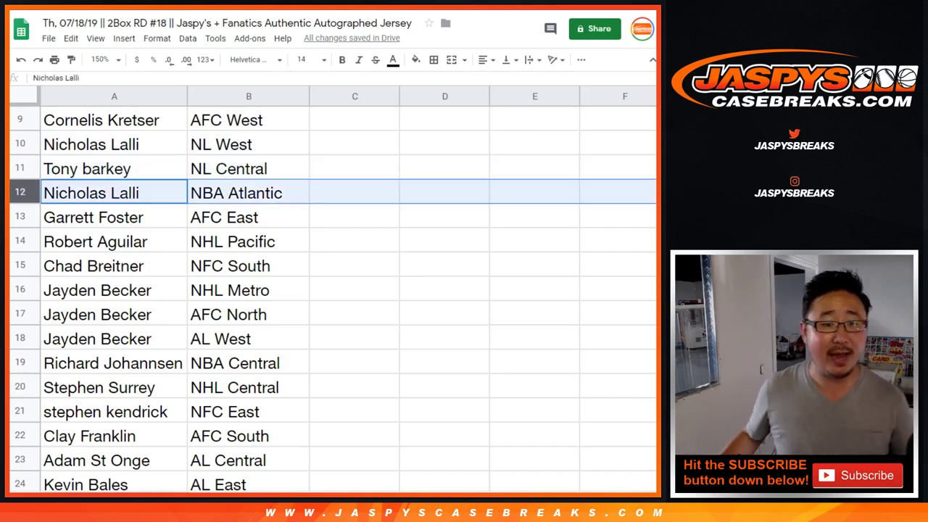
pyautogui.click(20, 216)
pyautogui.click(21, 241)
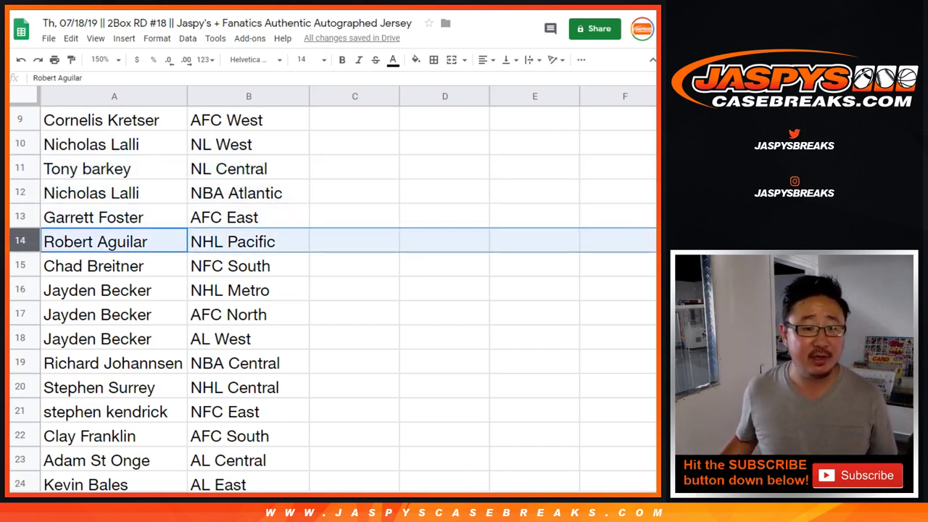
pyautogui.click(20, 266)
pyautogui.scroll(-2, 21, 265)
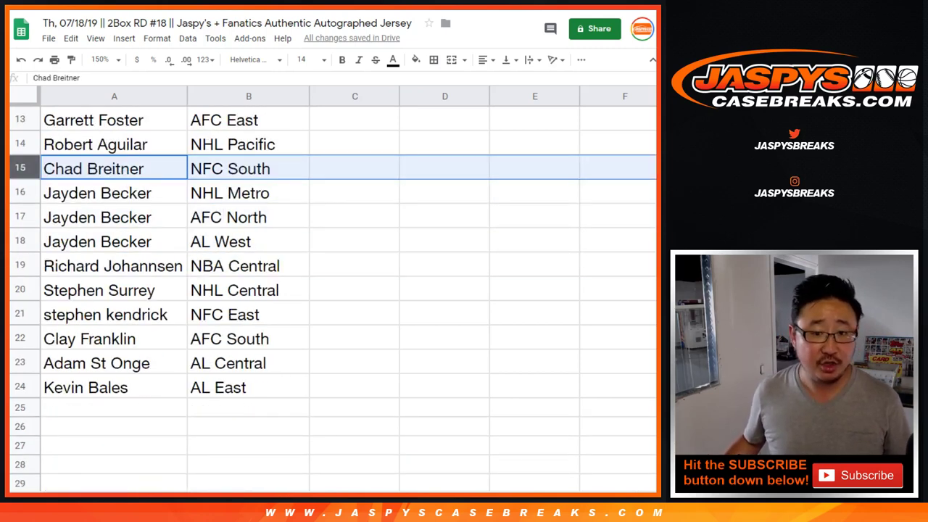
pyautogui.click(20, 193)
pyautogui.click(20, 216)
pyautogui.click(20, 240)
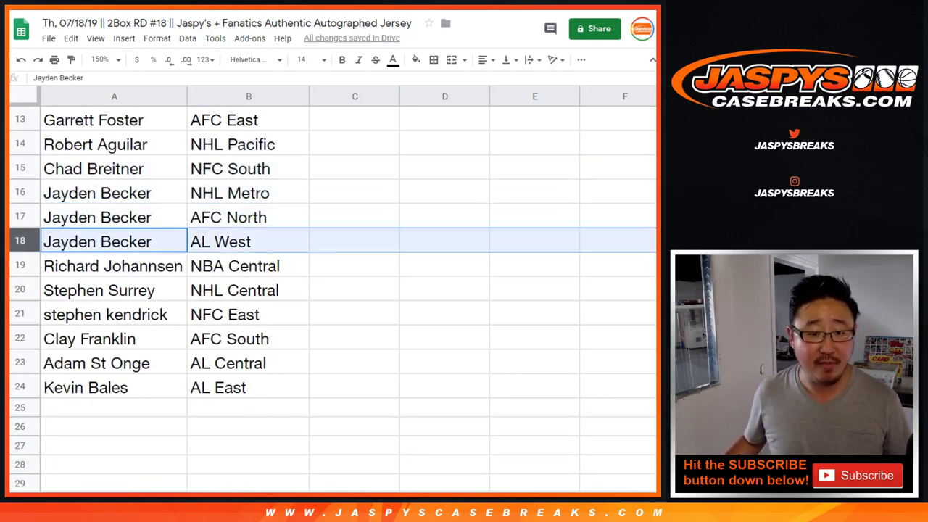
pyautogui.click(21, 265)
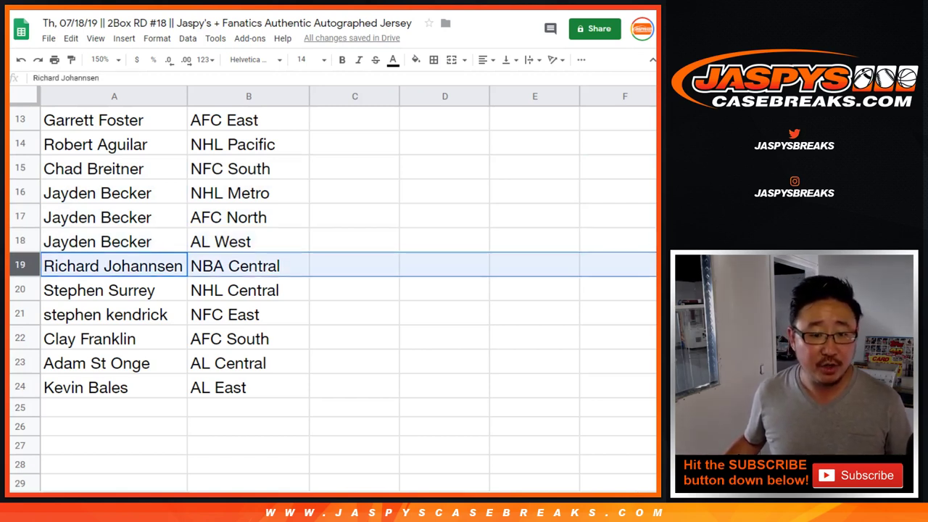
pyautogui.click(20, 290)
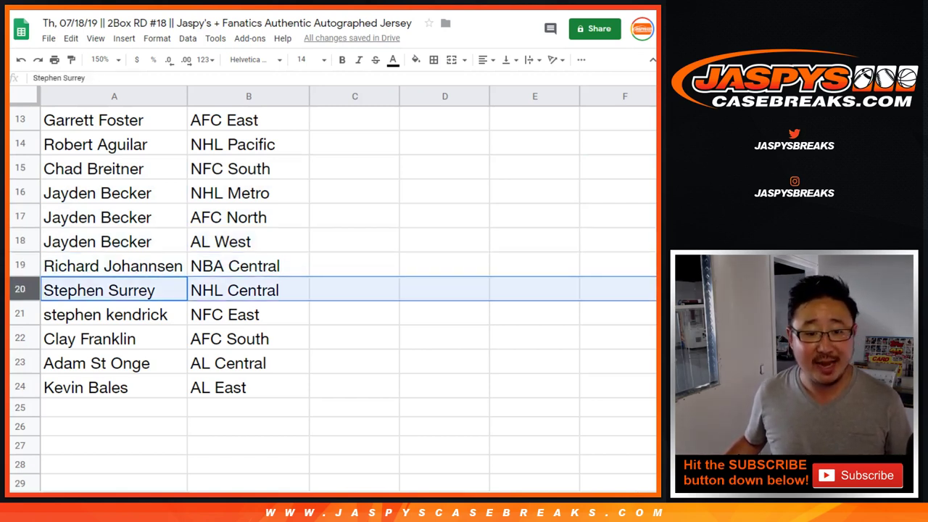
pyautogui.click(21, 314)
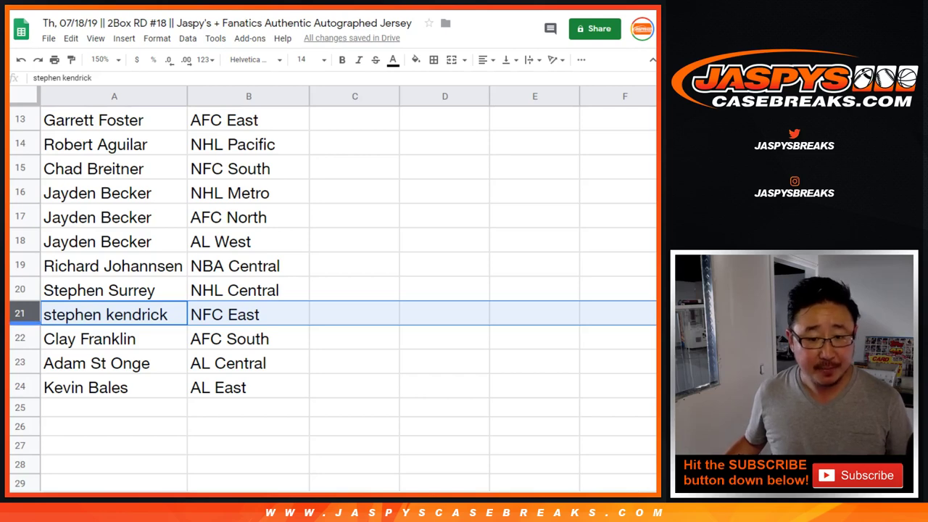
pyautogui.click(20, 339)
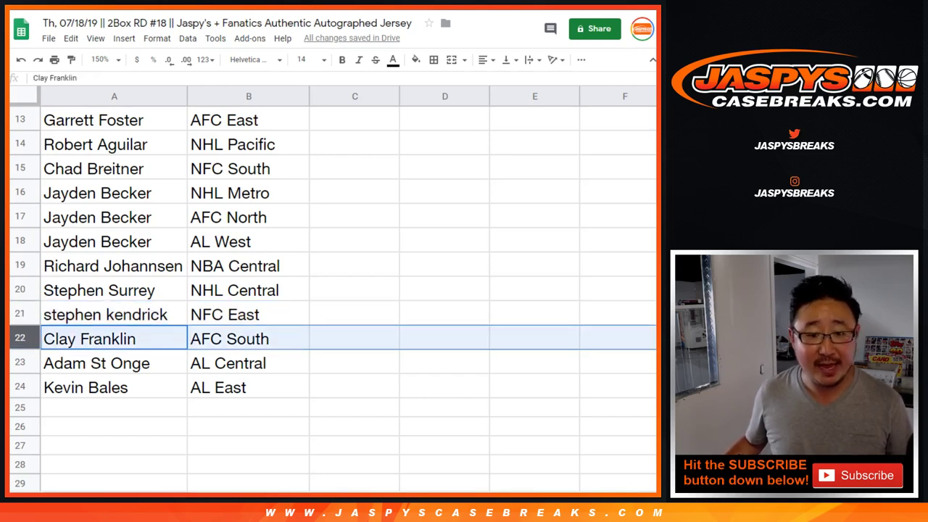
pyautogui.click(20, 362)
pyautogui.scroll(-1, 333, 300)
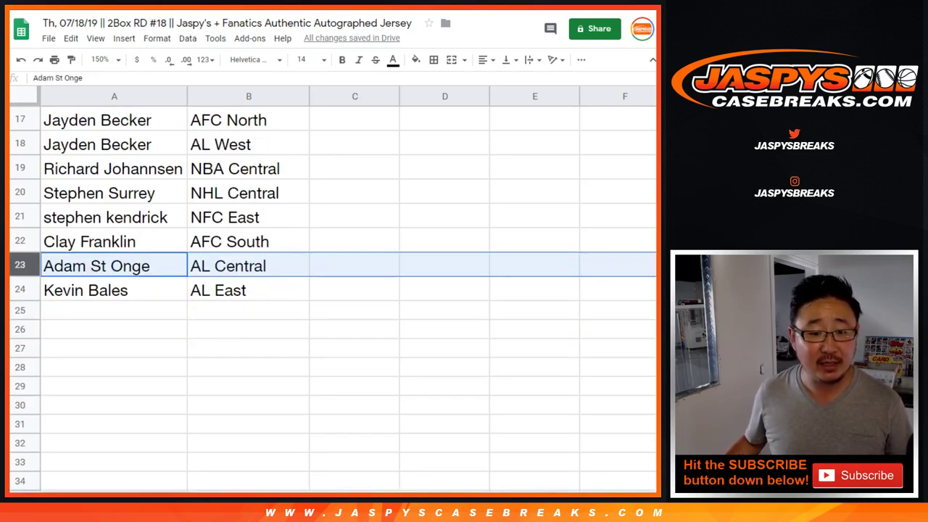
pyautogui.click(21, 290)
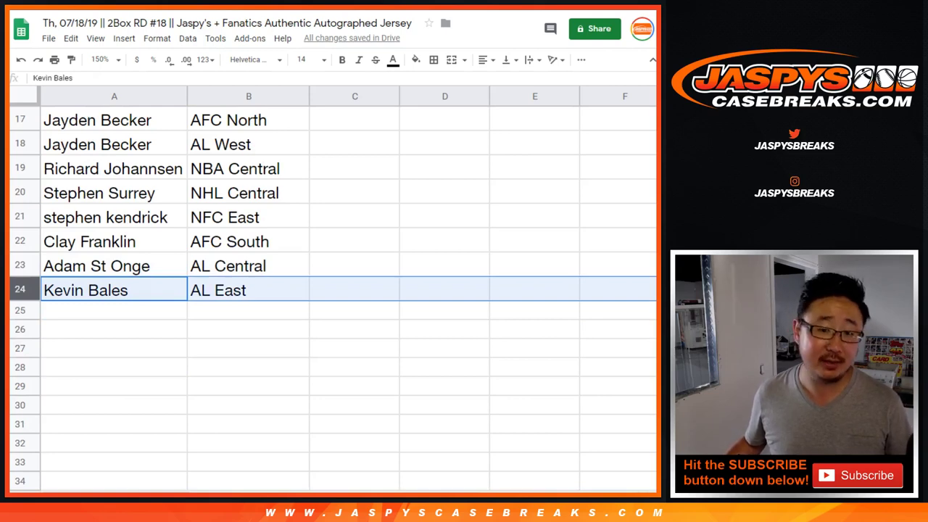
# Set the sheet zoom to 100% and sort the whole sheet by column B from A to Z
pyautogui.scroll(8, 332, 290)
pyautogui.click(100, 60)
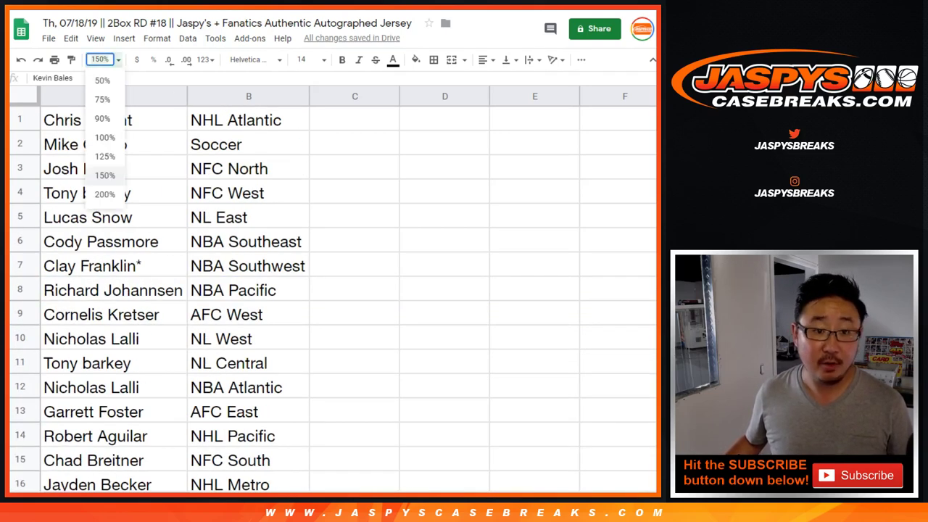
pyautogui.click(104, 119)
pyautogui.click(100, 60)
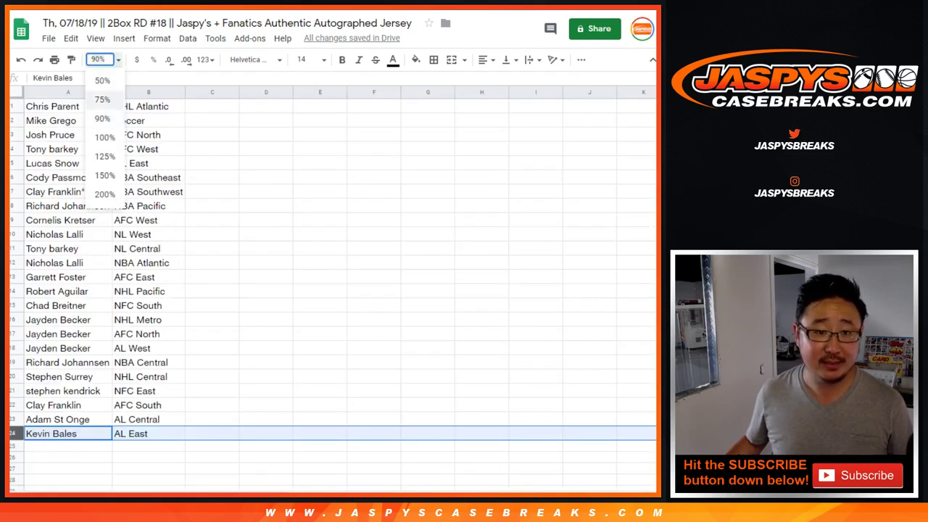
pyautogui.click(104, 139)
pyautogui.click(165, 93)
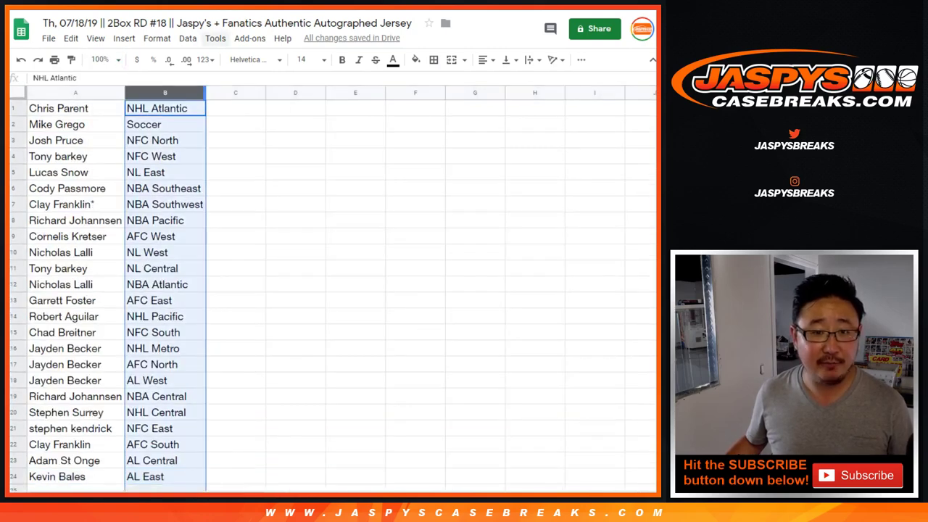
pyautogui.click(187, 38)
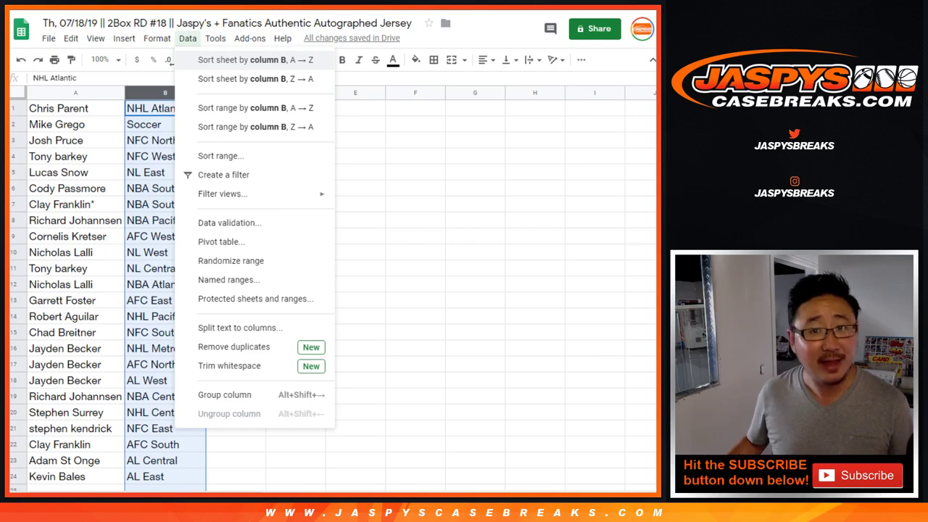
pyautogui.click(255, 59)
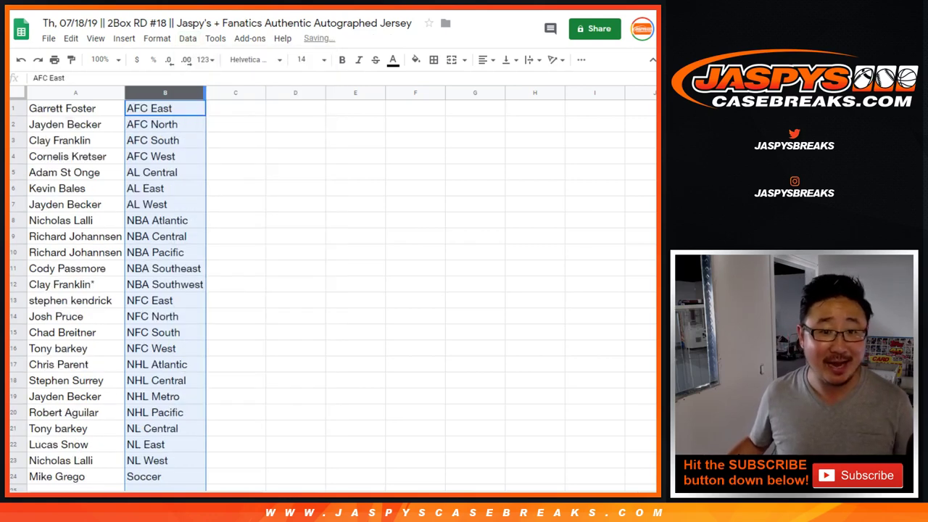
# Add all borders to the name and division table and center its contents horizontally
pyautogui.click(75, 108)
pyautogui.hotkey('ctrl', 'a')
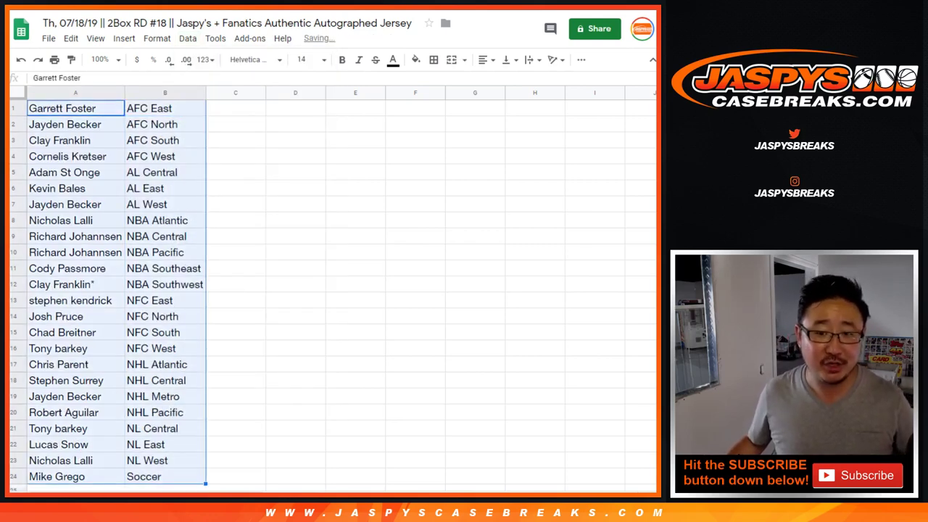
pyautogui.click(433, 60)
pyautogui.click(437, 82)
pyautogui.click(486, 59)
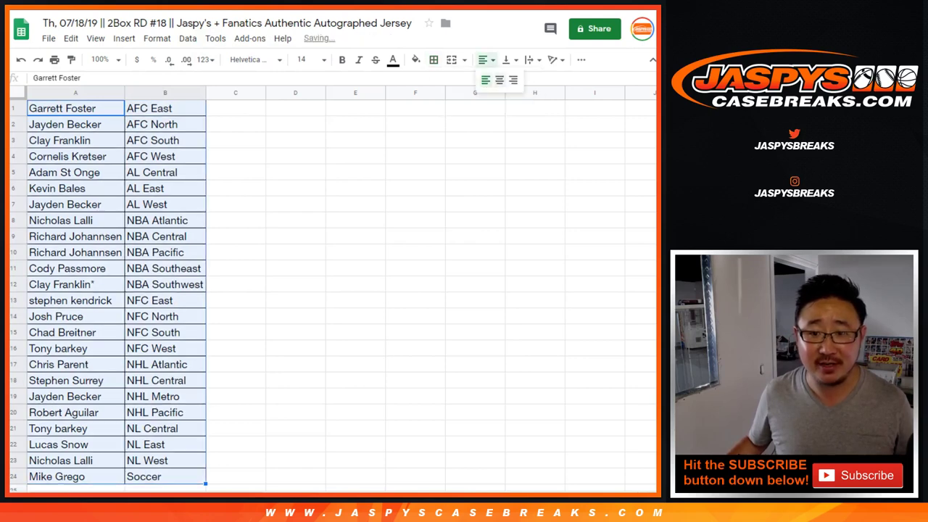
pyautogui.click(498, 81)
pyautogui.click(76, 108)
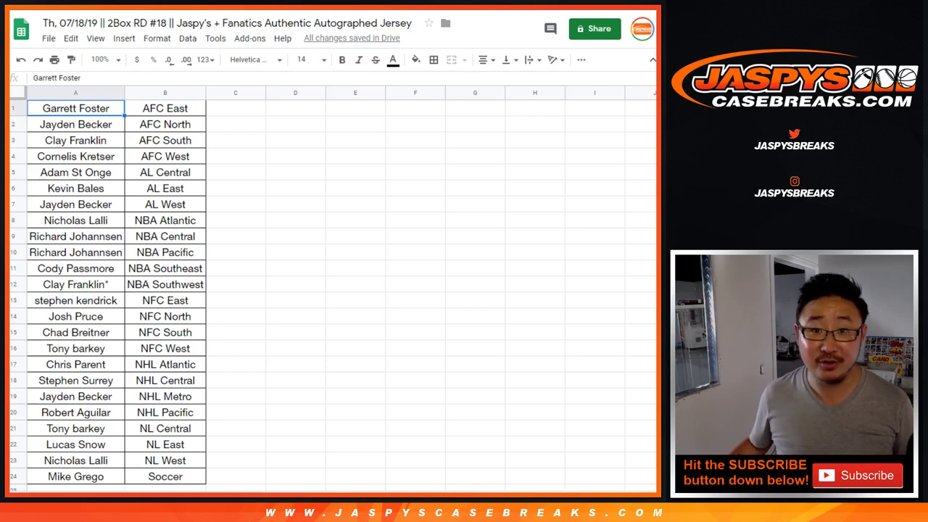
# Switch to the RANDOM.ORG List Randomizer holding the 30-number list and randomize it eight times
pyautogui.hotkey('ctrl', 'Tab')
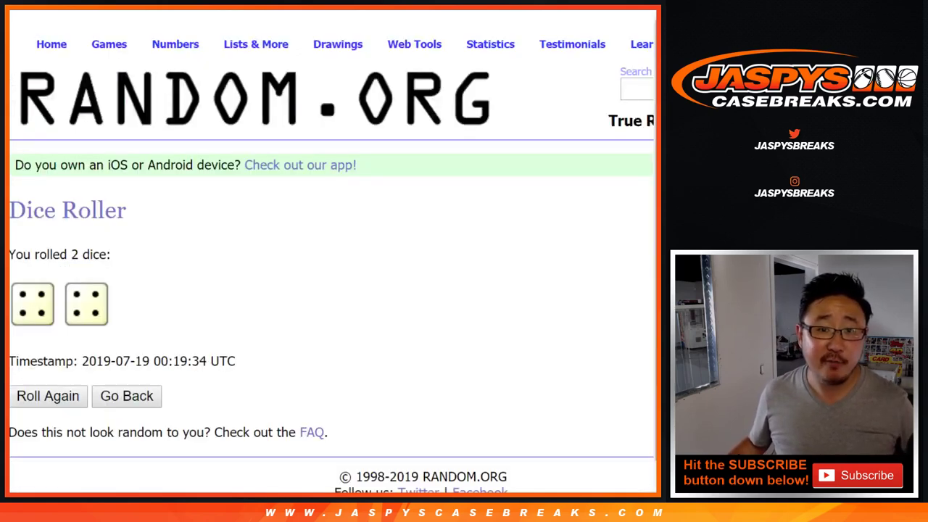
pyautogui.hotkey('ctrl', 'Tab')
pyautogui.scroll(-2, 331, 290)
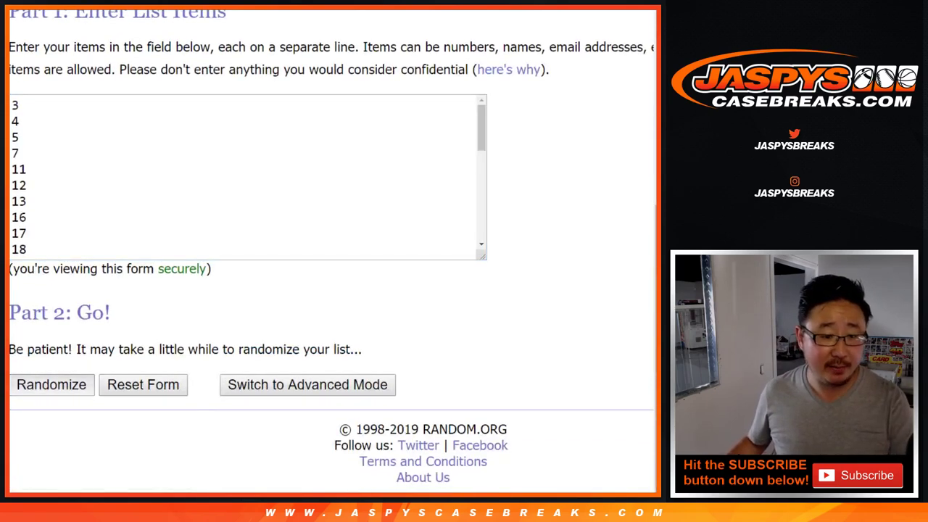
pyautogui.click(50, 384)
pyautogui.scroll(-5, 50, 384)
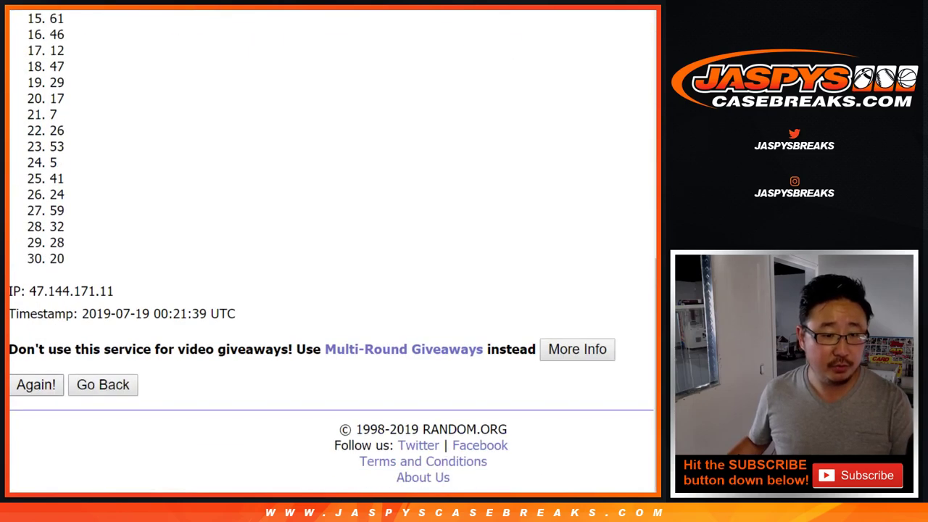
pyautogui.click(36, 384)
pyautogui.scroll(-5, 36, 384)
pyautogui.click(36, 385)
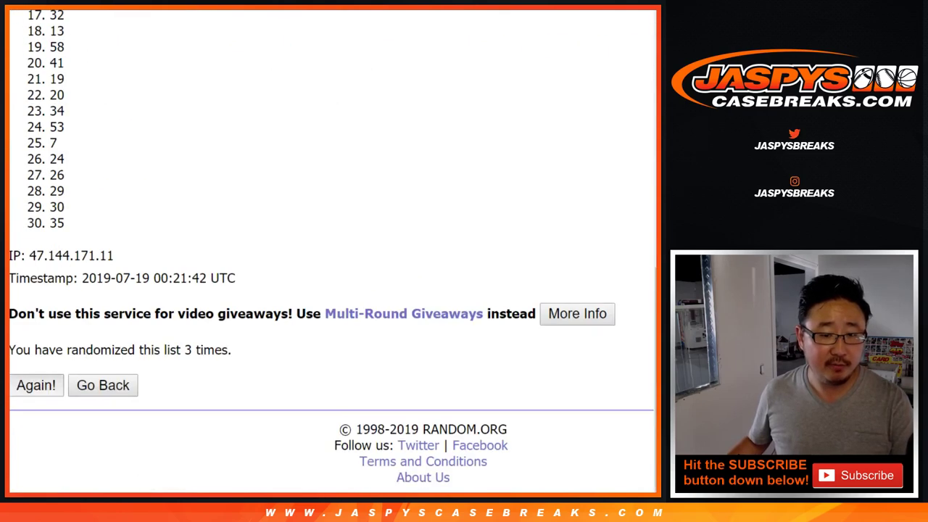
pyautogui.click(36, 385)
pyautogui.scroll(-5, 35, 384)
pyautogui.click(35, 384)
pyautogui.scroll(-5, 35, 385)
pyautogui.click(35, 385)
pyautogui.scroll(-5, 36, 385)
pyautogui.click(36, 385)
pyautogui.click(36, 385)
pyautogui.scroll(-2, 36, 385)
pyautogui.click(36, 385)
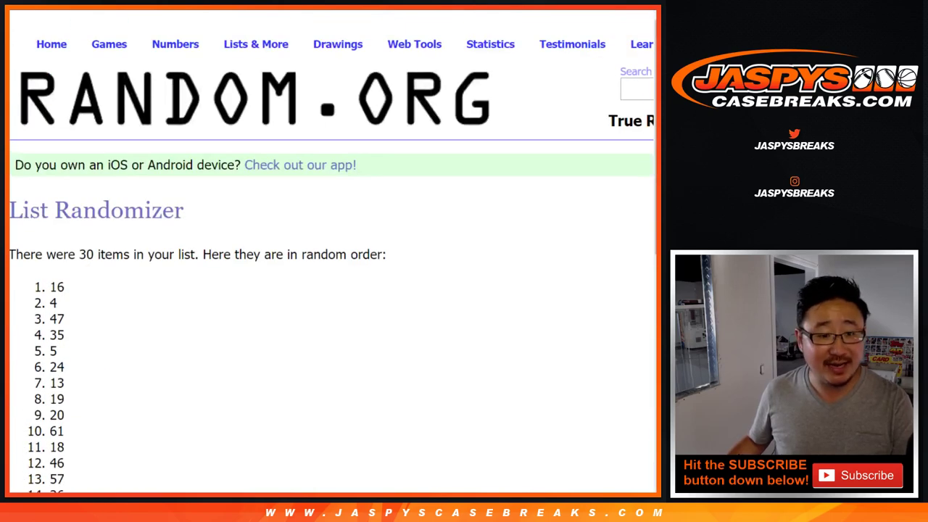
# Highlight the top two randomized numbers, then remove the number 16 from column C of the SUGGESTED BREAKS, CALENDAR and MORE! spreadsheet
pyautogui.moveTo(50, 286); pyautogui.dragTo(55, 303)
pyautogui.hotkey('ctrl', 'Tab')
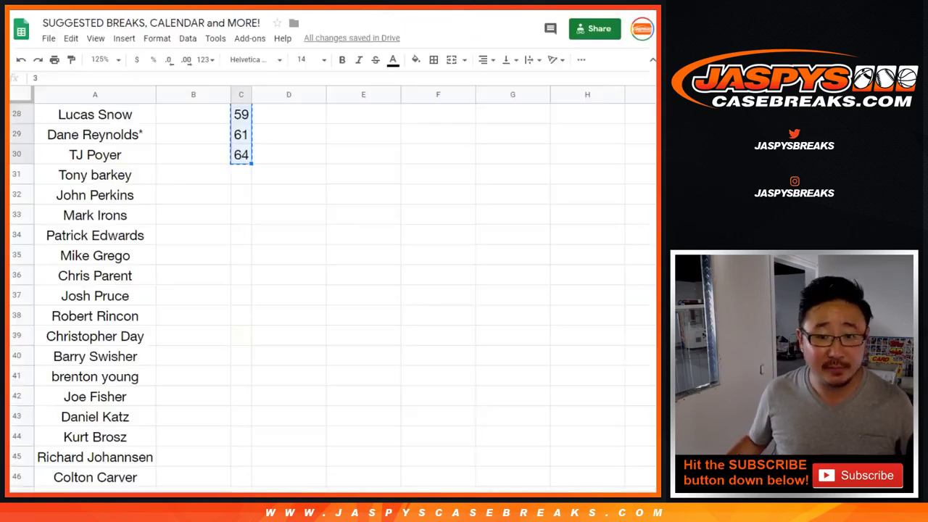
pyautogui.scroll(10, 130, 290)
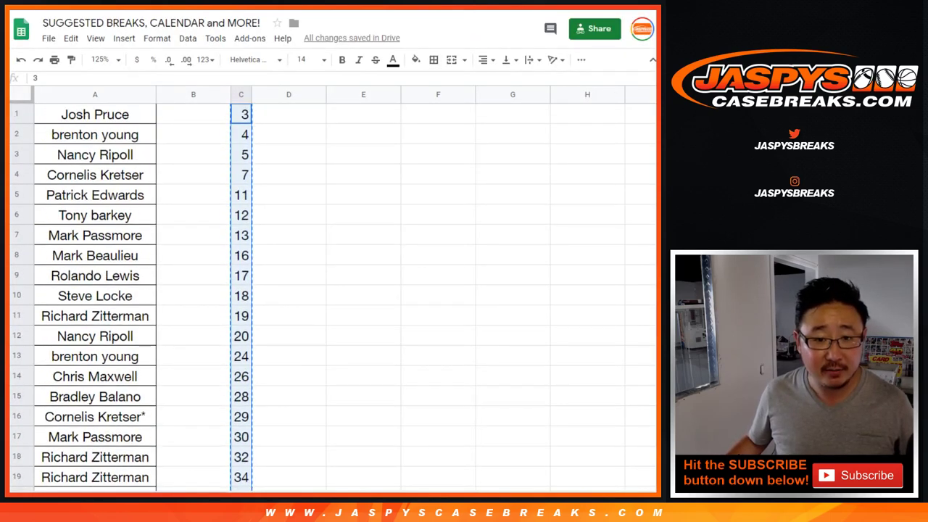
pyautogui.click(240, 134)
pyautogui.click(241, 256)
pyautogui.press('Delete')
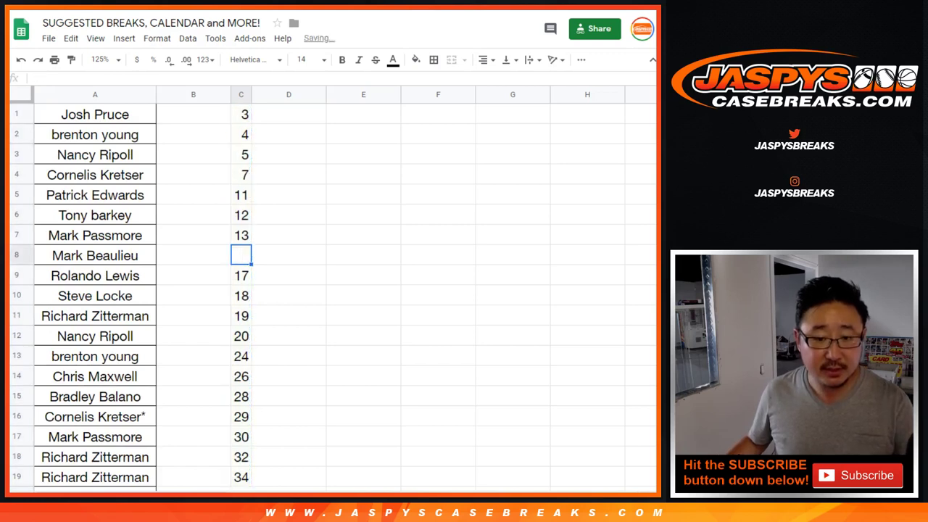
# Remove the number 4 from column C and move the block of numbers 5 through 13 up to start at C2
pyautogui.click(241, 134)
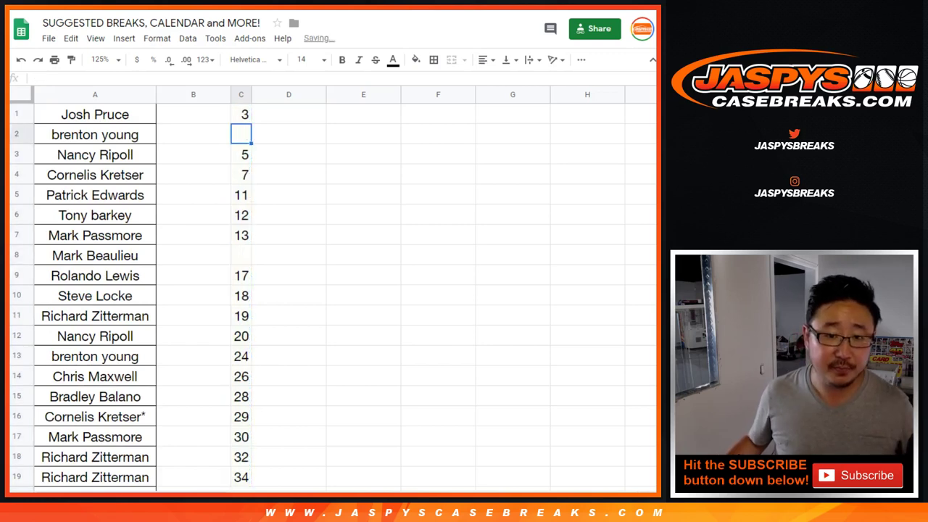
pyautogui.moveTo(240, 154); pyautogui.dragTo(241, 235)
pyautogui.hotkey('ctrl', 'x')
pyautogui.click(241, 134)
pyautogui.hotkey('ctrl', 'v')
# Move the block of numbers 17 through 64 in column C up to start at C7, directly below the 13
pyautogui.click(241, 275)
pyautogui.scroll(-4, 334, 290)
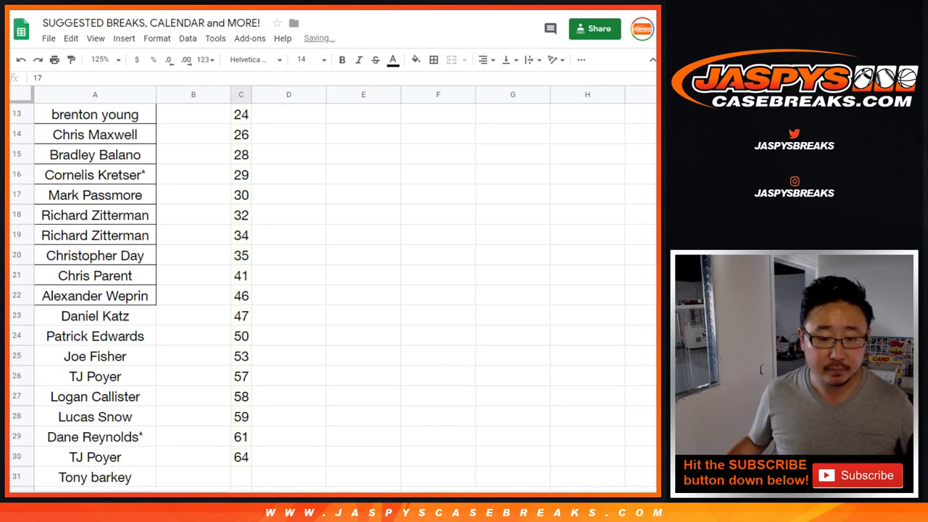
pyautogui.keyDown('shift'); pyautogui.click(241, 456); pyautogui.keyUp('shift')
pyautogui.scroll(-3, 333, 290)
pyautogui.scroll(7, 333, 290)
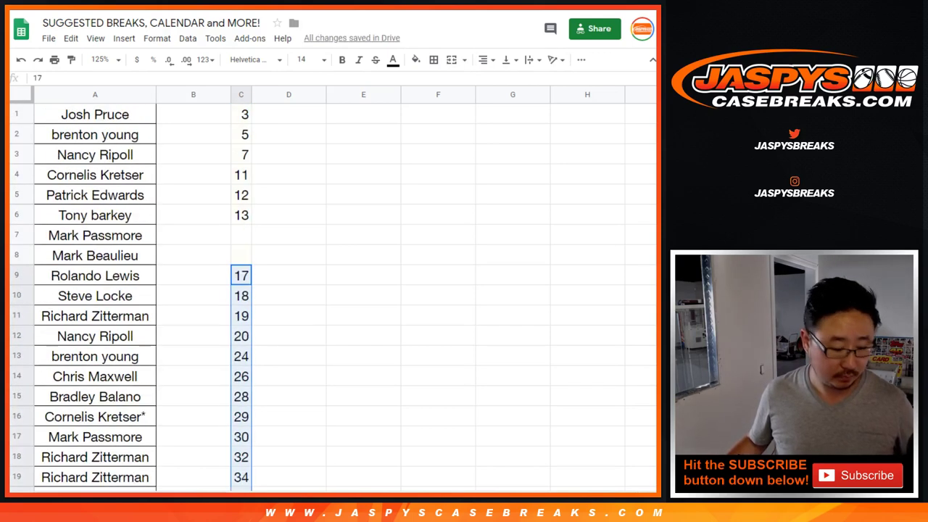
pyautogui.hotkey('ctrl', 'x')
pyautogui.click(240, 235)
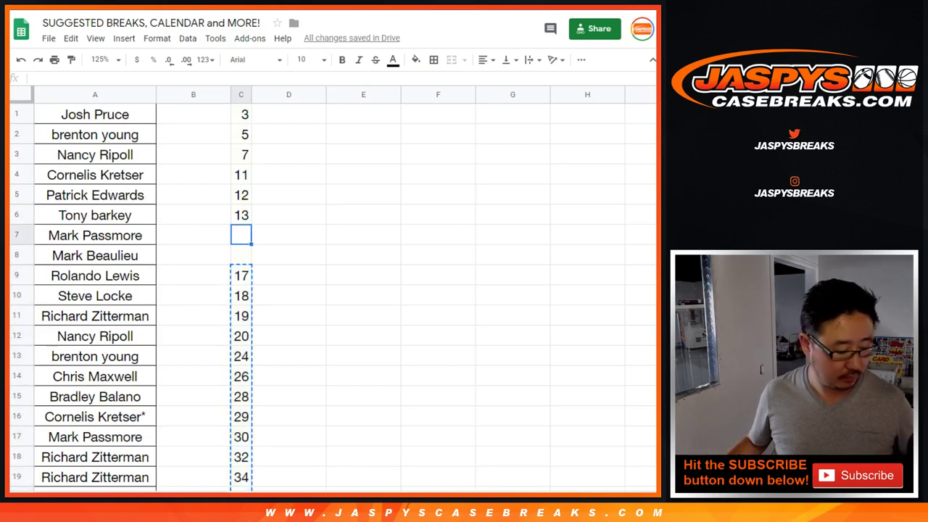
pyautogui.hotkey('ctrl', 'v')
pyautogui.click(288, 195)
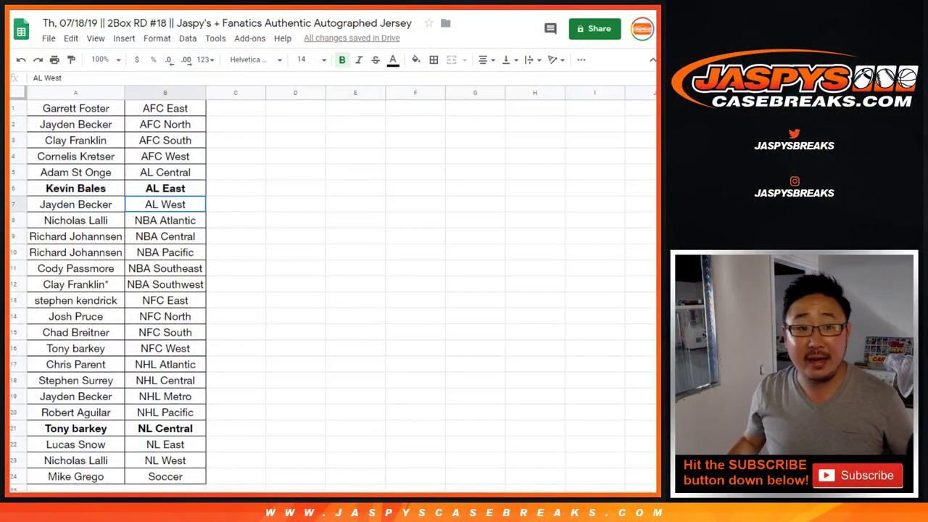
# Copy all names in column A of the 2Box RD #18 sheet and paste them into SUGGESTED BREAKS, CALENDAR and MORE! starting at A375
pyautogui.click(76, 108)
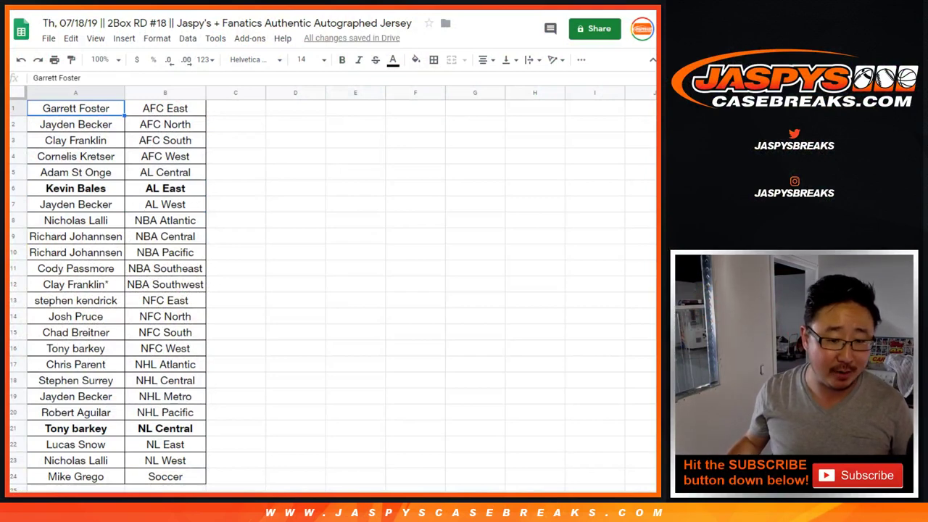
pyautogui.hotkey('ctrl', 'shift', 'Down')
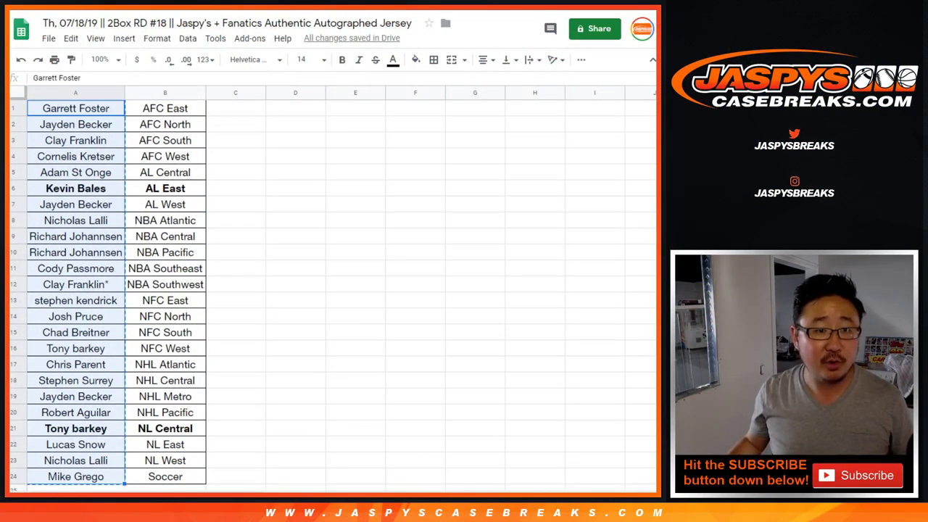
pyautogui.hotkey('ctrl', 'Tab')
pyautogui.click(95, 155)
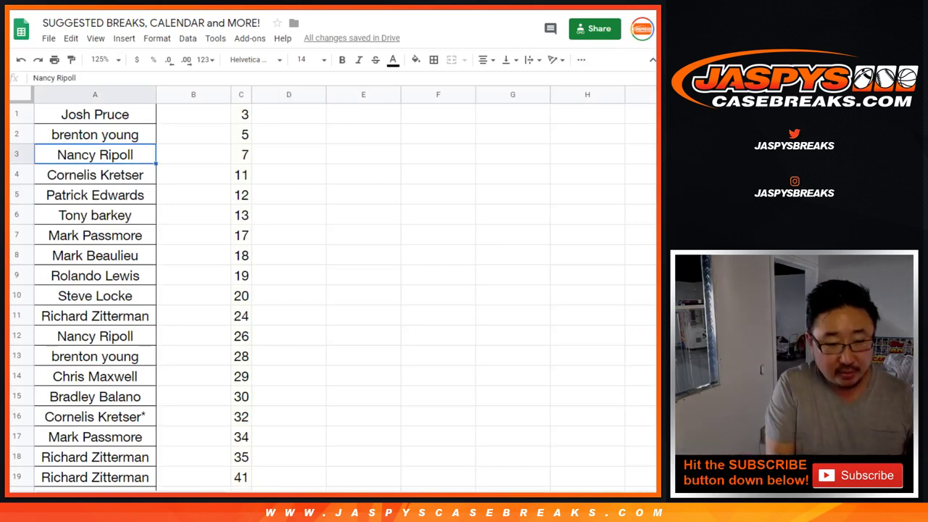
pyautogui.hotkey('ctrl', 'Down')
pyautogui.press('Down')
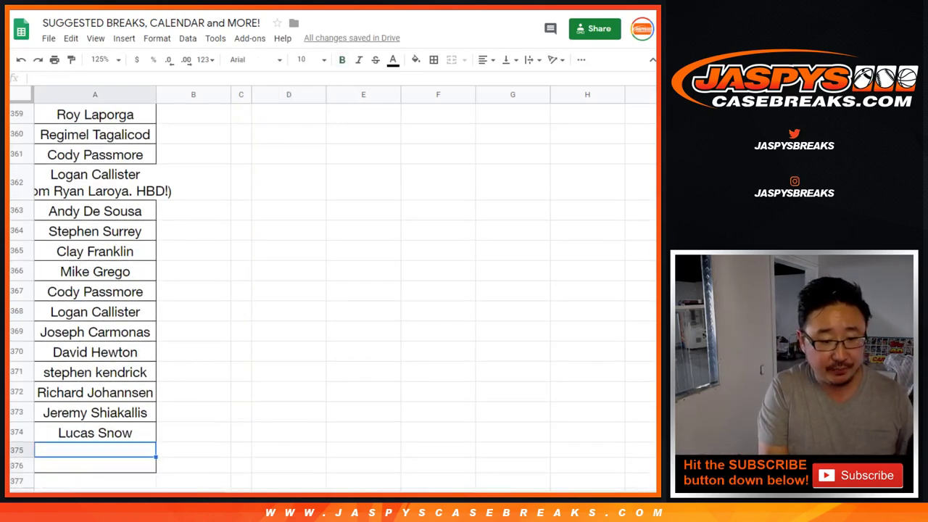
pyautogui.hotkey('ctrl', 'v')
# Clear the first bold name among the pasted entries, in cell A380
pyautogui.press('Down')
pyautogui.press('Down')
pyautogui.press('Down')
pyautogui.press('Down')
pyautogui.press('Down')
pyautogui.press('Down')
pyautogui.press('Down')
pyautogui.press('Up')
pyautogui.press('Up')
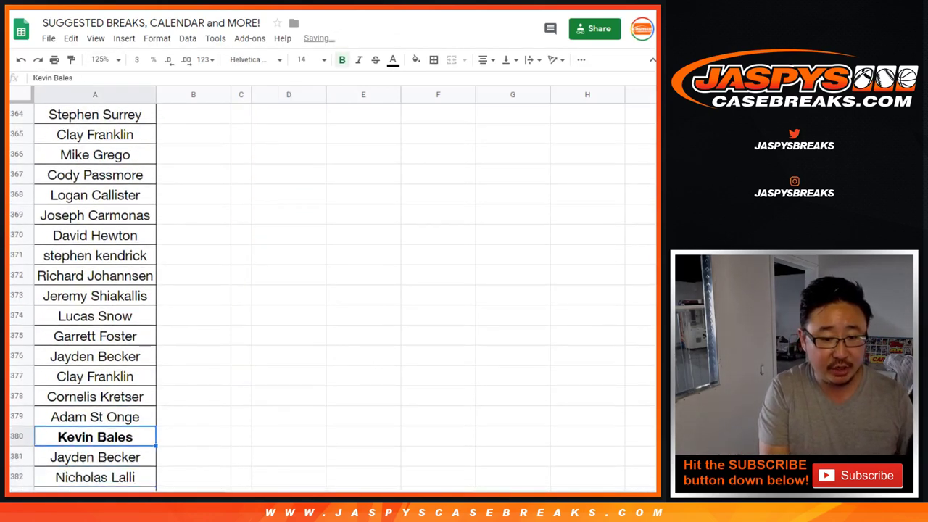
pyautogui.press('Delete')
# Clear the second bold name among the pasted entries, in cell A395
pyautogui.press('Down')
pyautogui.press('Down')
pyautogui.press('Down')
pyautogui.press('Down')
pyautogui.press('Down')
pyautogui.press('Down')
pyautogui.press('Down')
pyautogui.press('Down')
pyautogui.press('Down')
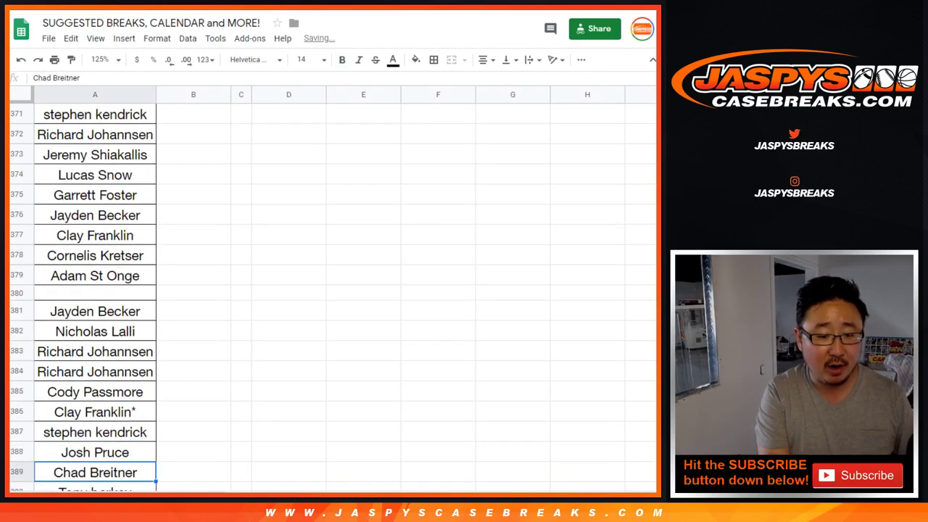
pyautogui.press('Down')
pyautogui.press('Down')
pyautogui.press('Down')
pyautogui.press('Down')
pyautogui.press('Down')
pyautogui.press('Down')
pyautogui.press('Delete')
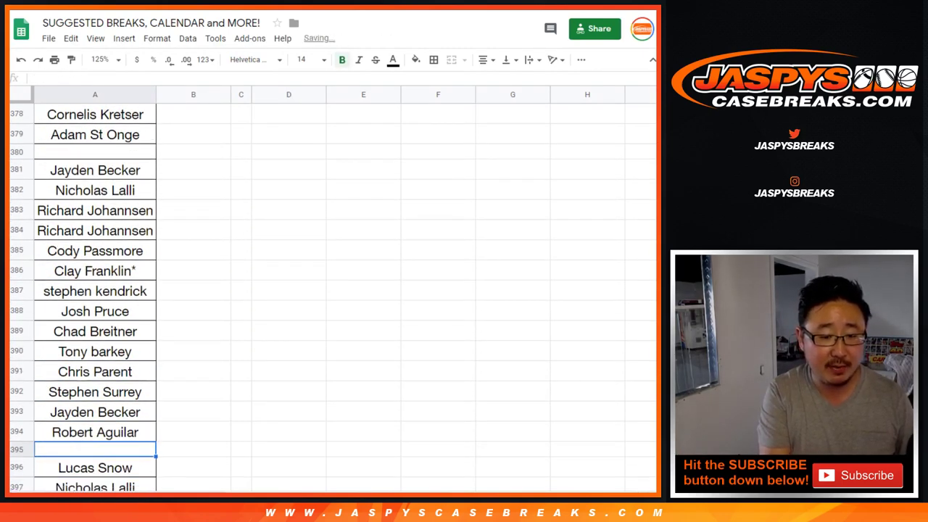